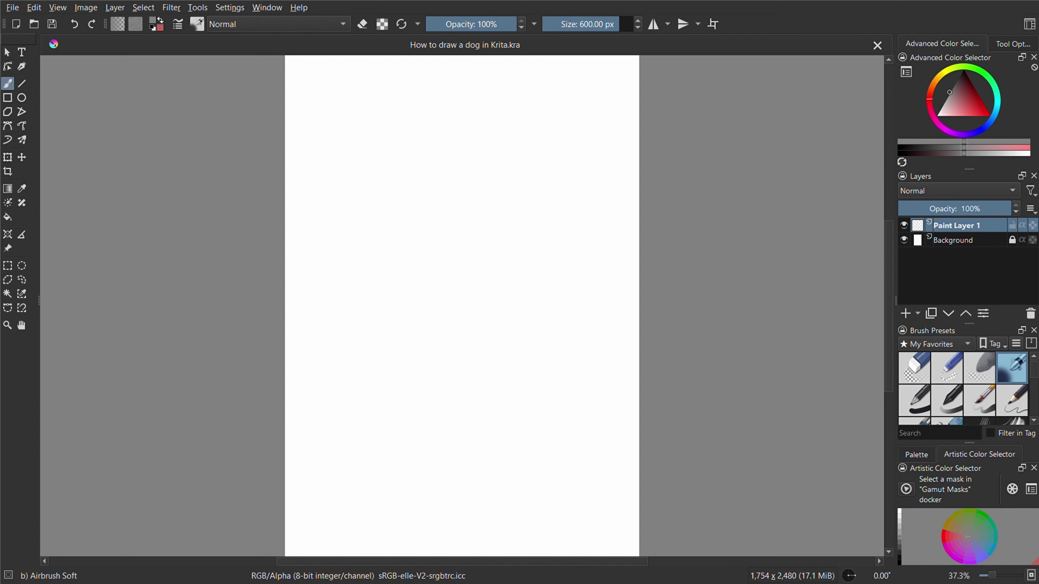
Step: Paste the husky photo, then scale and centre it so it fills the canvas
key("ctrl+v")
key("ctrl+t")
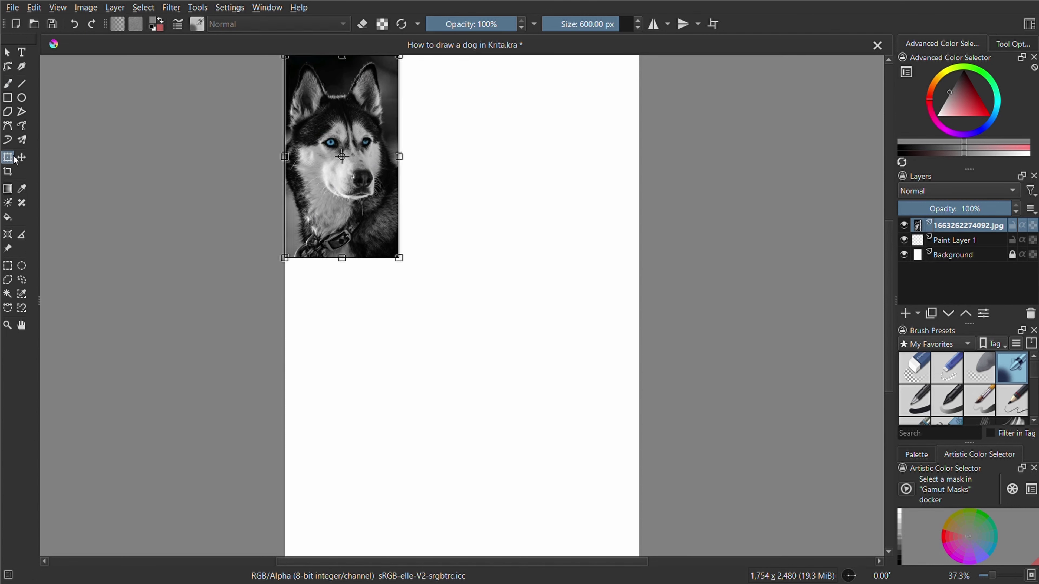
scroll(421, 269, "down", 1)
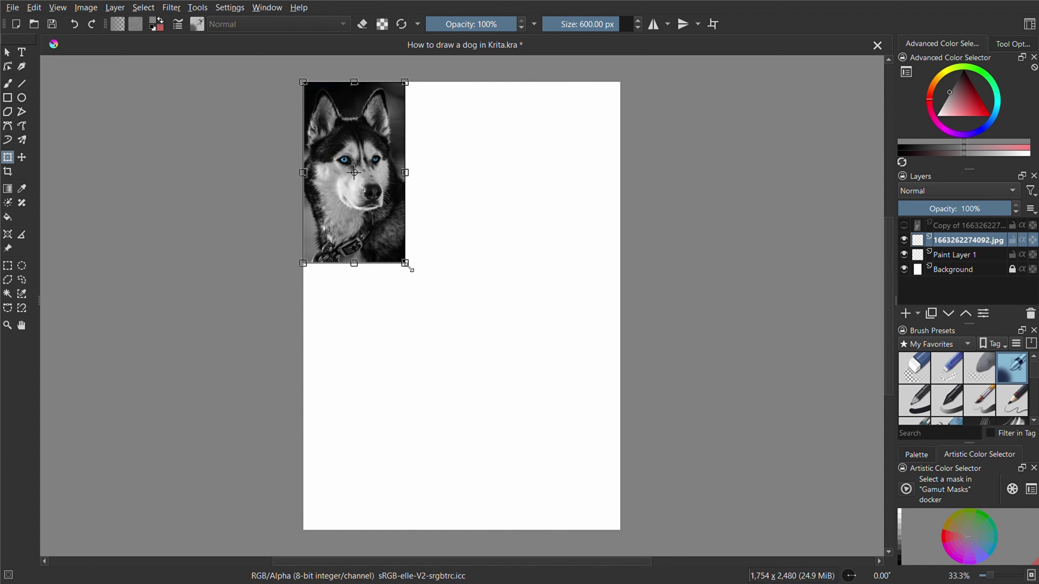
left_click_drag(407, 261, 561, 532)
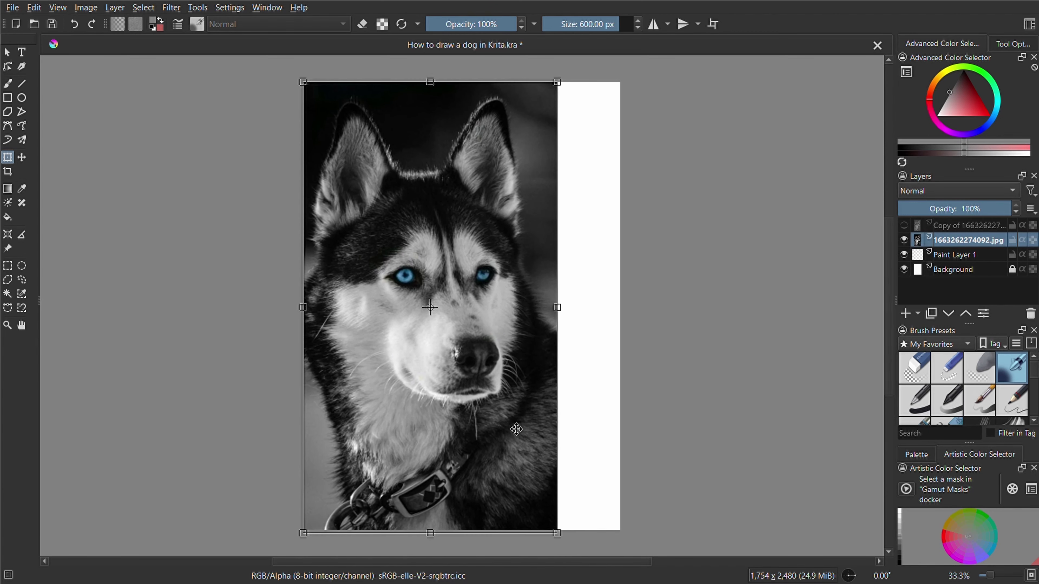
left_click_drag(557, 533, 572, 556)
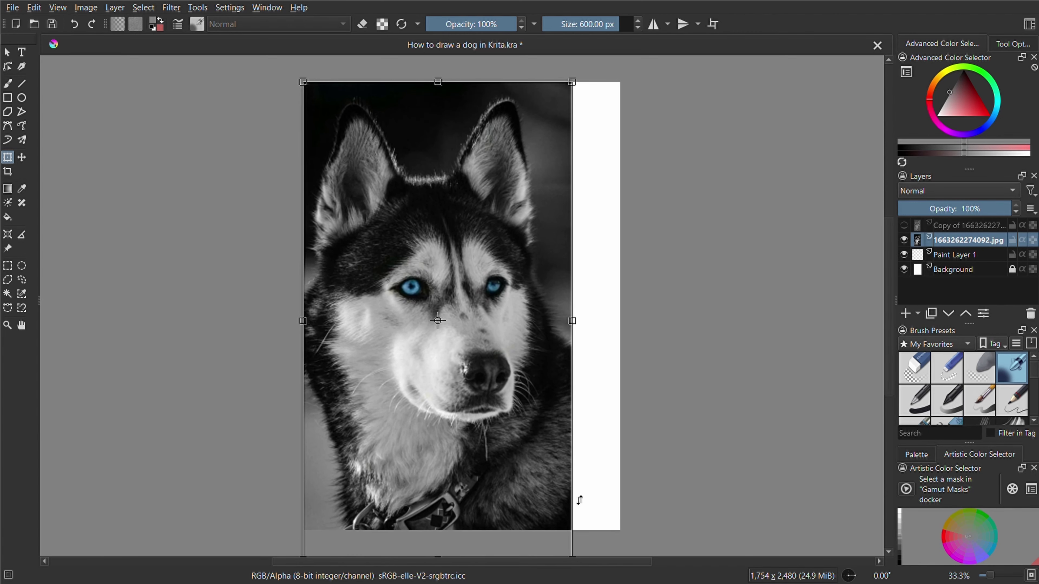
left_click_drag(458, 324, 479, 315)
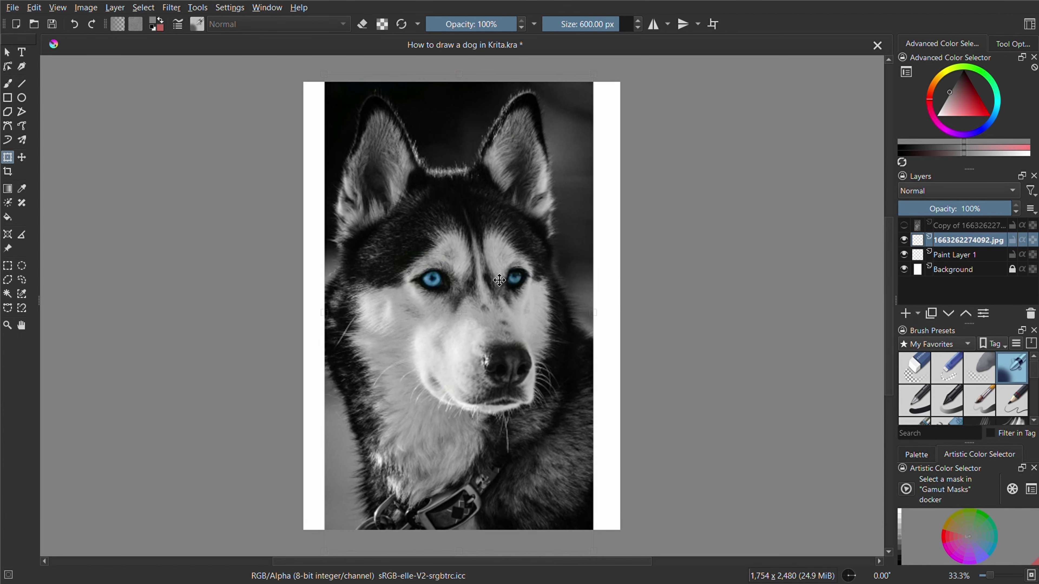
left_click(8, 83)
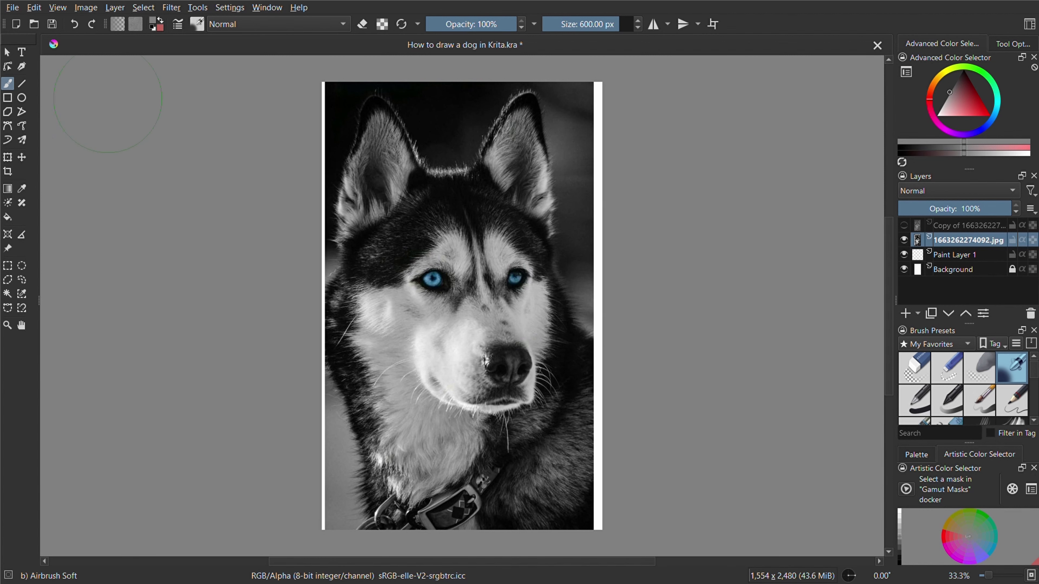
Step: Add Paint Layer 2 with a small hard inking brush over the faded photo layer
left_click(906, 313)
left_click(915, 400)
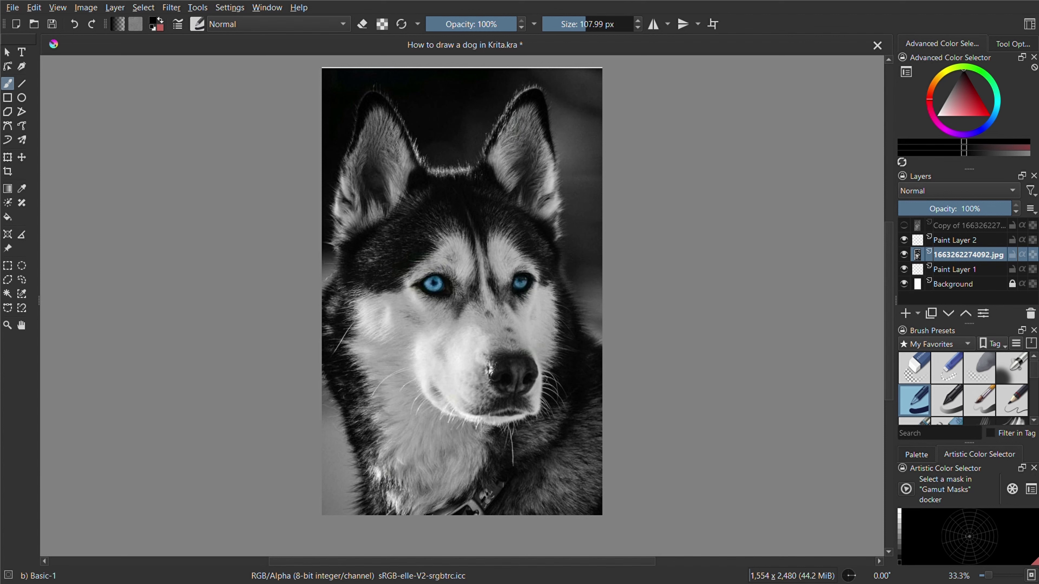
left_click_drag(1008, 208, 973, 209)
left_click(956, 239)
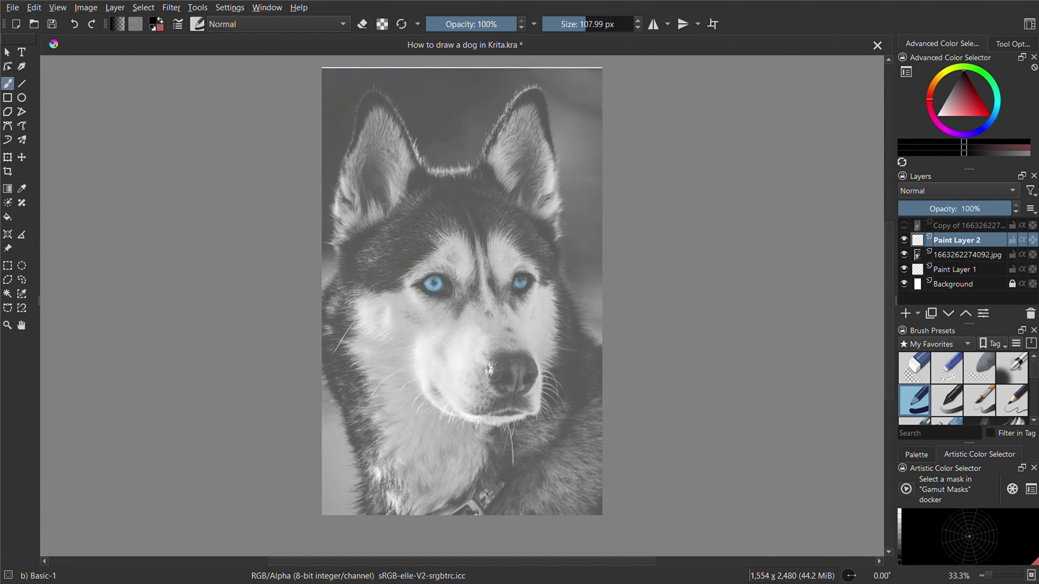
key("bracketleft")
key("bracketleft")
key("bracketleft")
Step: Trace the ears, left cheek and neck in black, restore photo opacity, and add Paint Layer 3
mouse_move(323, 290)
left_mouse_down()
mouse_move(453, 171)
mouse_move(562, 249)
mouse_move(577, 301)
left_mouse_up()
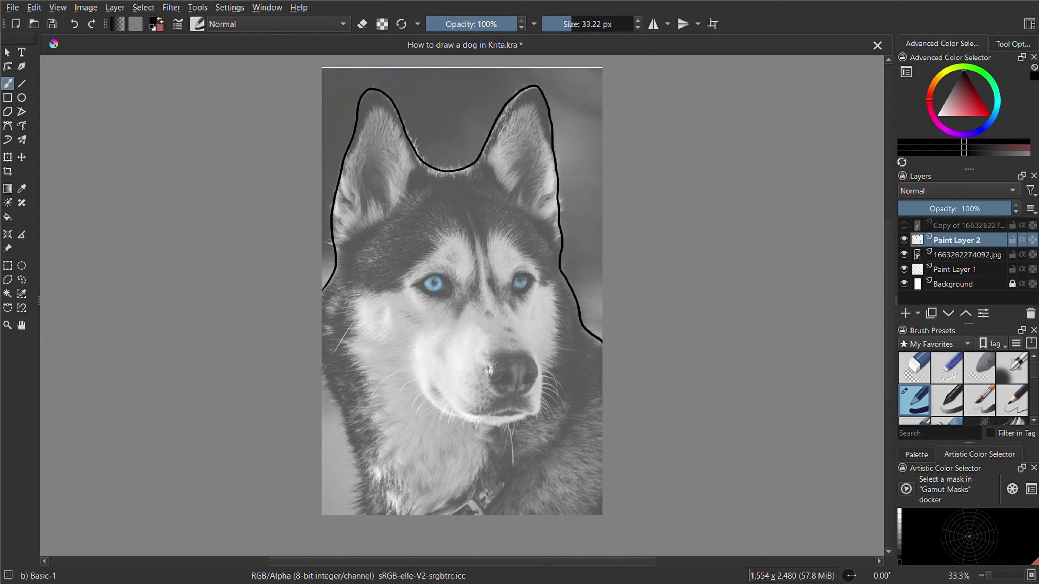
left_click_drag(323, 365, 355, 450)
left_click(74, 24)
mouse_move(323, 369)
left_mouse_down()
mouse_move(360, 478)
mouse_move(357, 515)
left_mouse_up()
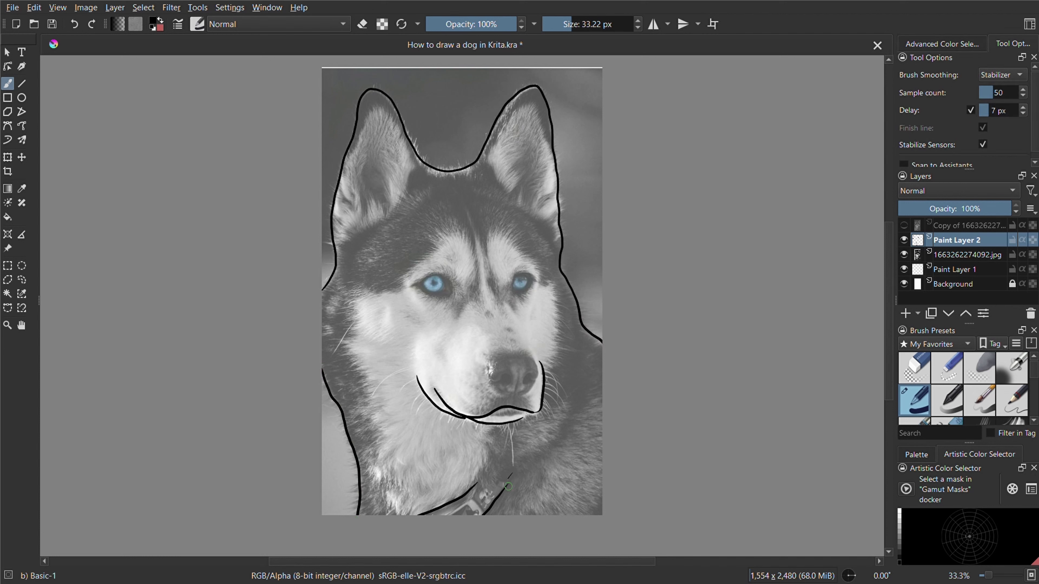
left_click_drag(508, 486, 520, 461)
key("Page_Down")
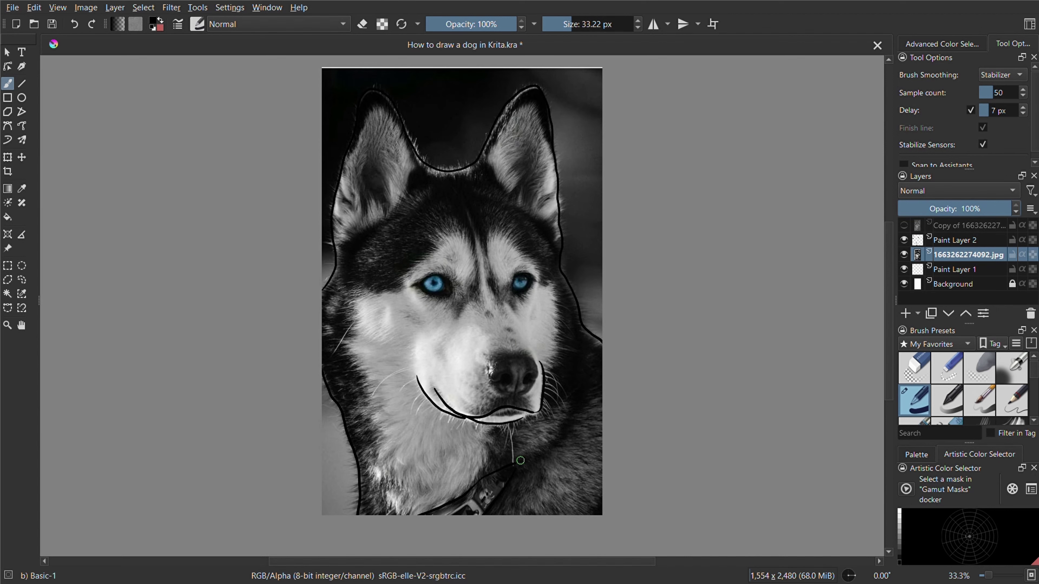
key("Insert")
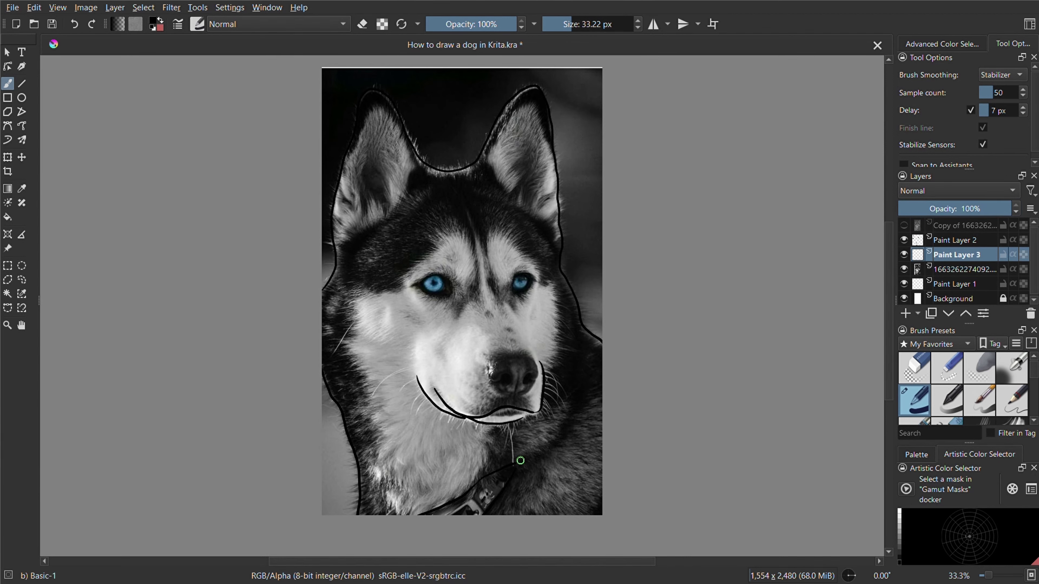
Step: Zoom in on the ears and set the Airbrush Soft brush to about 46 px
key("plus")
key("plus")
left_click_drag(879, 284, 879, 503)
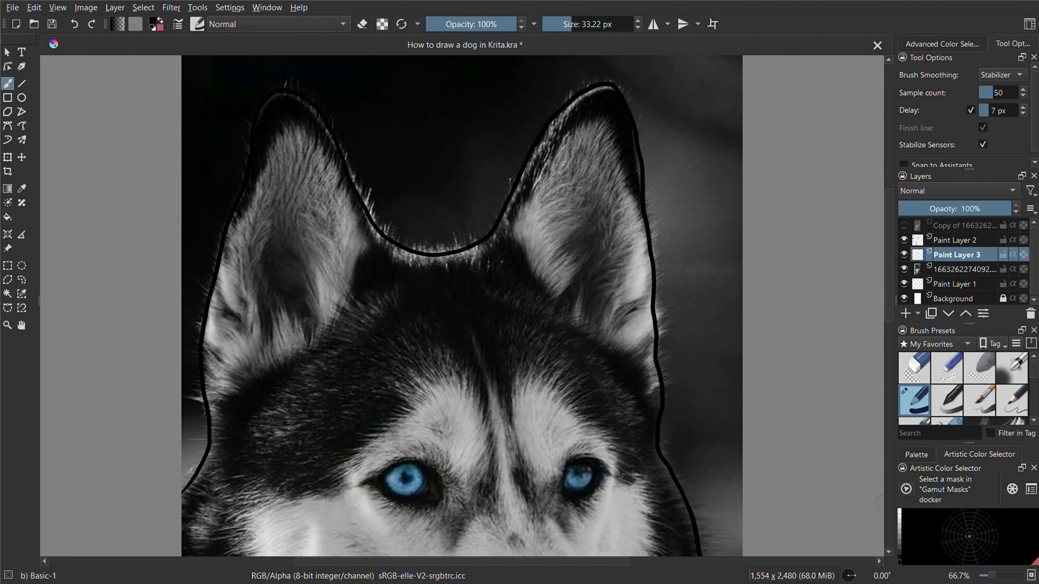
left_click(1015, 378)
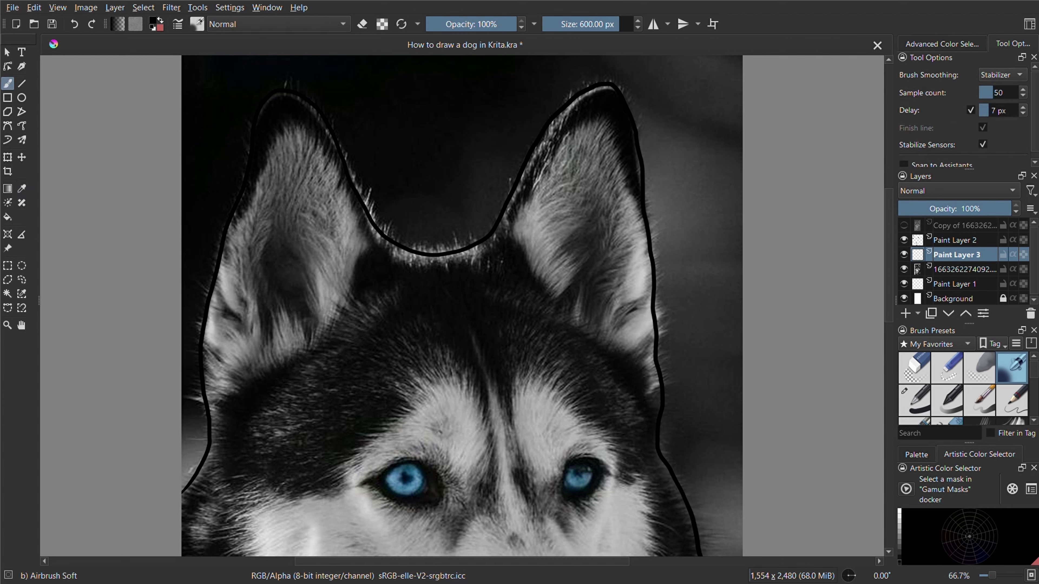
left_click_drag(605, 94, 586, 42)
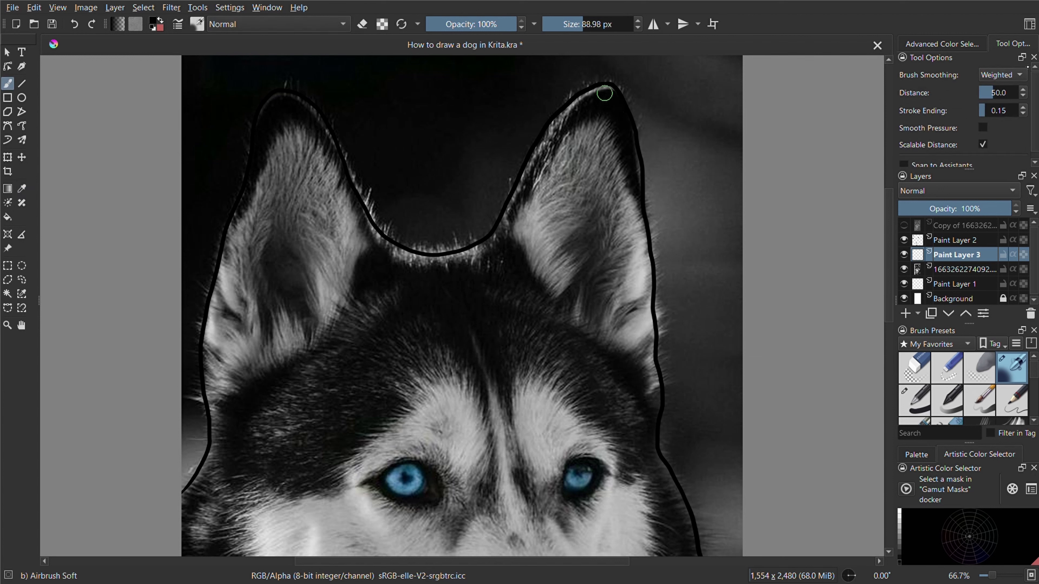
left_click_drag(604, 94, 598, 104)
Step: Shade the right ear's inner area grey, then add white highlights with a 15 px brush
left_click_drag(610, 99, 509, 242)
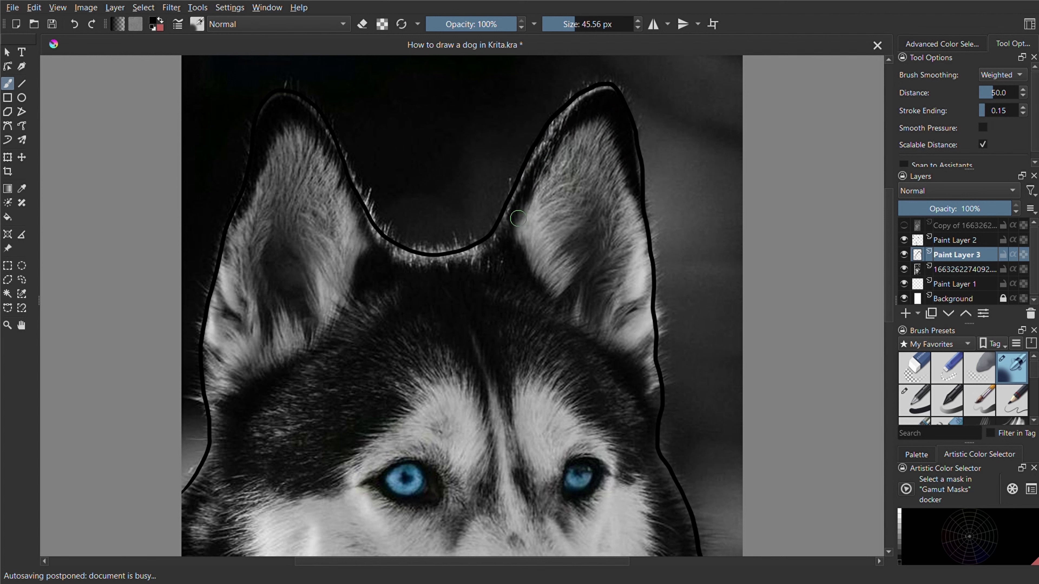
left_click(626, 168, "ctrl")
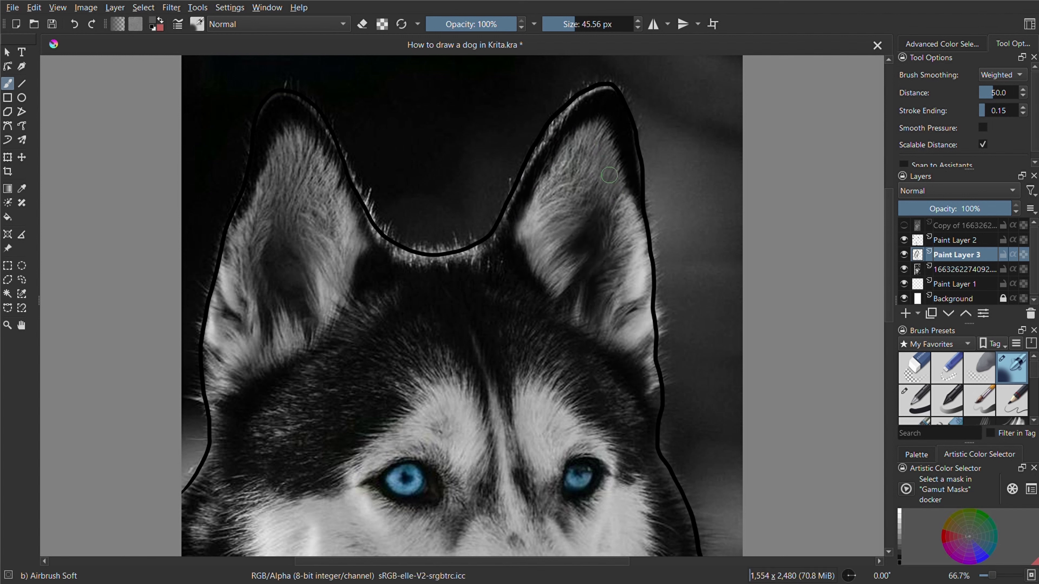
mouse_move(621, 157)
left_mouse_down()
mouse_move(571, 151)
mouse_move(578, 297)
left_mouse_up()
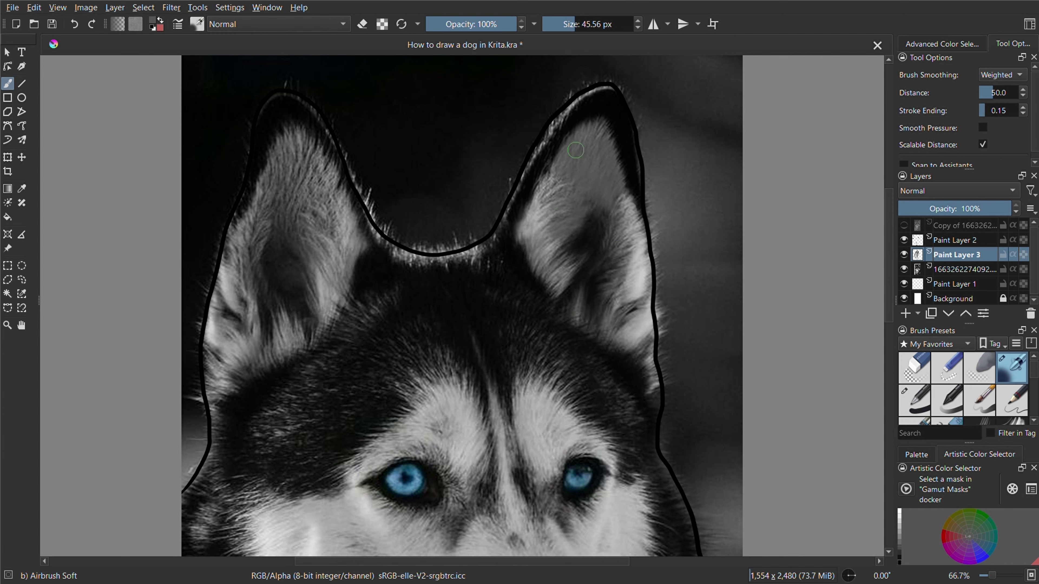
left_click_drag(581, 24, 570, 37)
key("x")
left_click_drag(609, 87, 559, 119)
mouse_move(542, 180)
left_mouse_down()
mouse_move(562, 198)
mouse_move(566, 226)
mouse_move(553, 222)
left_mouse_up()
mouse_move(616, 208)
left_mouse_down()
mouse_move(627, 213)
mouse_move(634, 248)
mouse_move(617, 223)
mouse_move(618, 262)
mouse_move(635, 257)
mouse_move(615, 235)
left_mouse_up()
Step: Add darker grey shading and dark fur strokes toward the right ear's tip, checking against the photo
key("x")
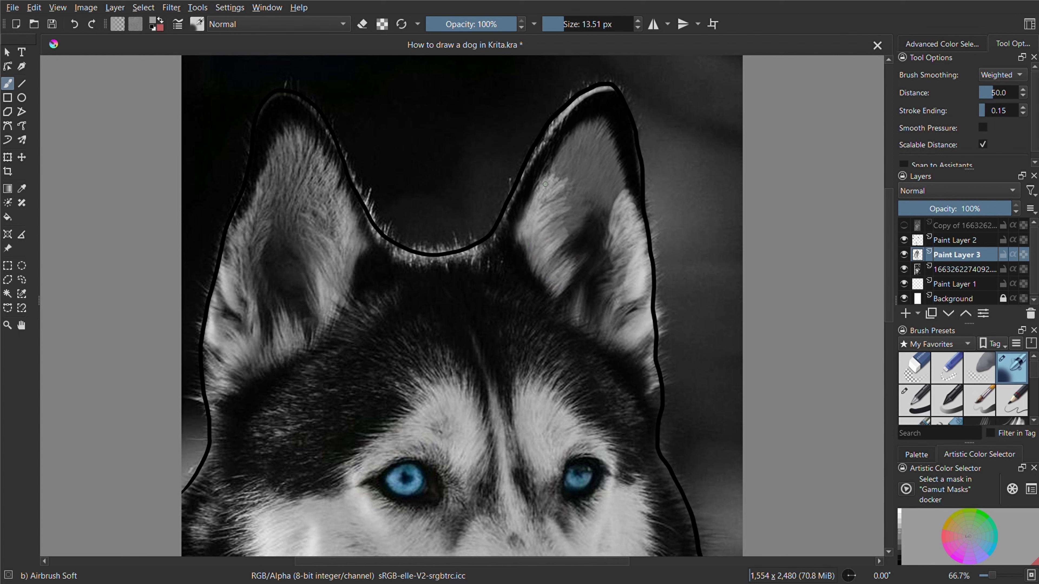
left_click_drag(553, 142, 507, 215)
mouse_move(534, 161)
left_mouse_down()
mouse_move(518, 199)
mouse_move(565, 112)
left_mouse_up()
left_click(941, 44)
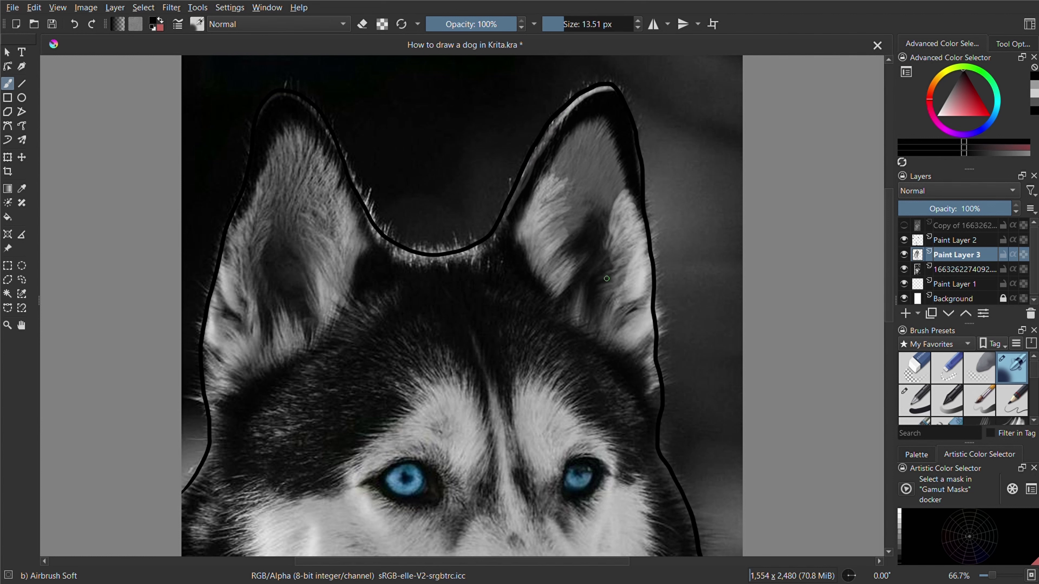
left_click_drag(607, 279, 614, 197)
mouse_move(581, 236)
left_mouse_down()
mouse_move(578, 148)
mouse_move(599, 205)
left_mouse_up()
left_click_drag(623, 312, 564, 188)
left_click(904, 269)
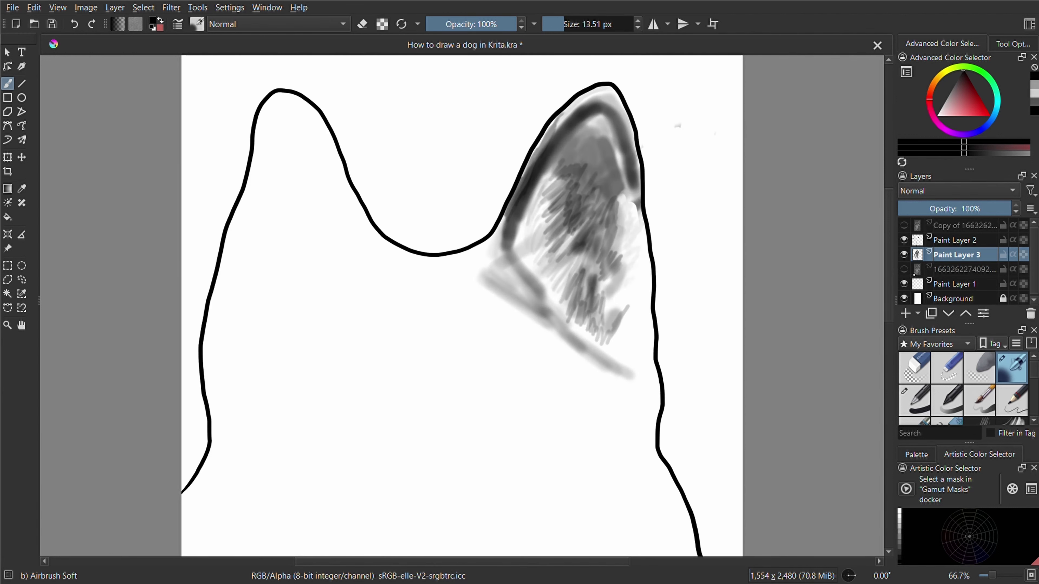
left_click(903, 269)
Step: Sample a light grey and paint light-grey fur across the right ear's interior and edges
key("bracketright")
key("bracketright")
key("bracketright")
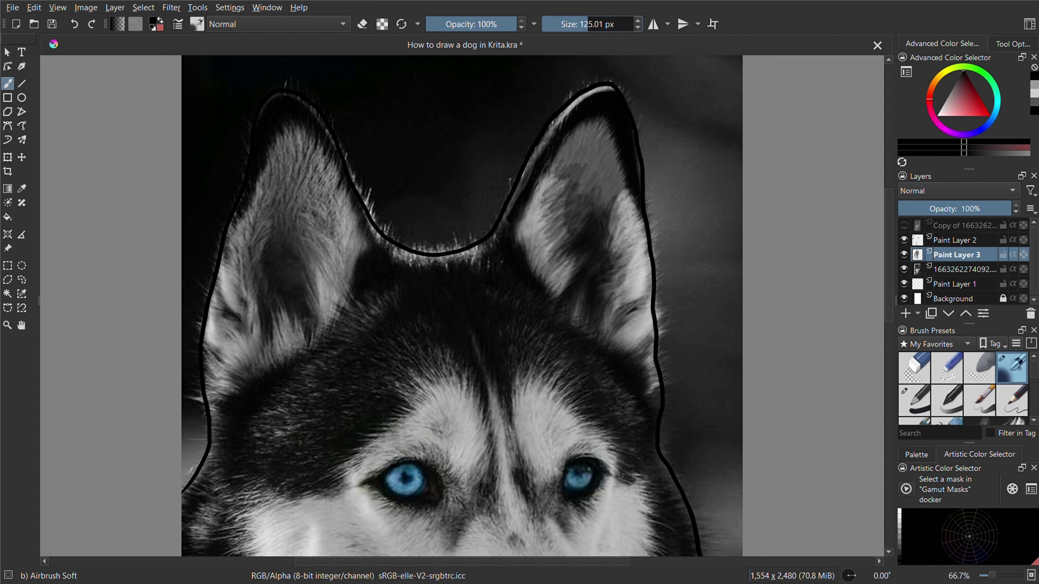
left_click(670, 285, "ctrl")
left_click_drag(633, 262, 618, 204)
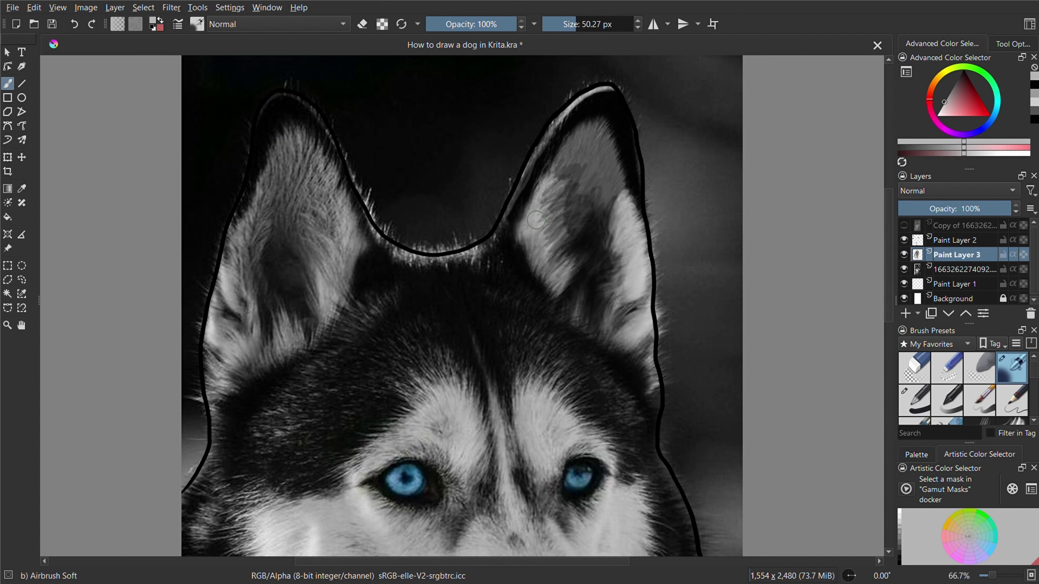
left_click_drag(532, 192, 549, 278)
mouse_move(548, 221)
left_mouse_down()
mouse_move(638, 340)
mouse_move(622, 199)
mouse_move(564, 123)
left_mouse_up()
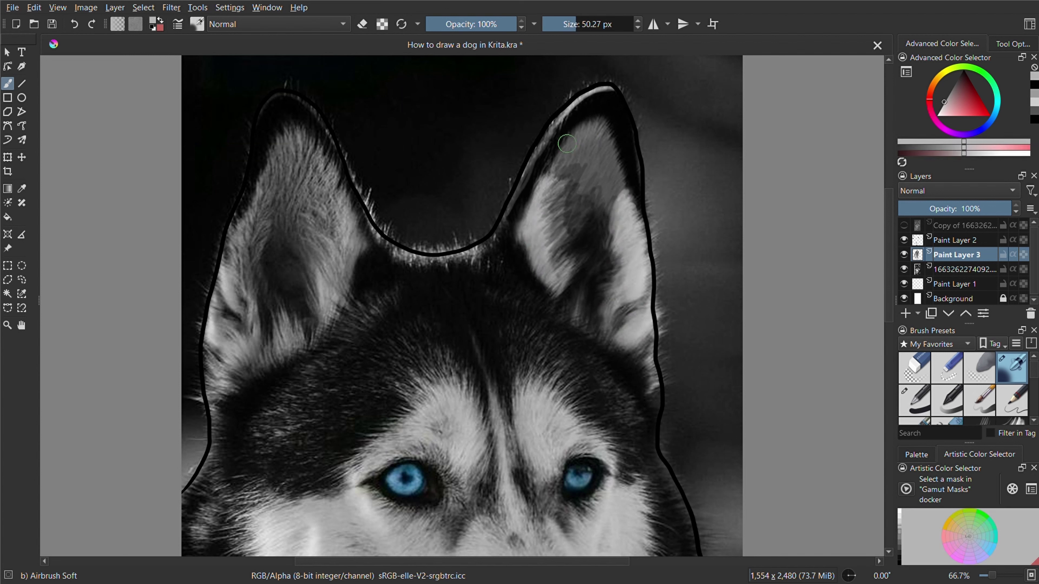
mouse_move(564, 167)
left_mouse_down()
mouse_move(597, 135)
mouse_move(627, 348)
mouse_move(622, 254)
mouse_move(532, 164)
left_mouse_up()
left_click_drag(535, 221, 610, 238)
left_click_drag(566, 201, 614, 299)
Step: Reset the colour to black, compare with the photo hidden, and select Paint Layer 1
key("d")
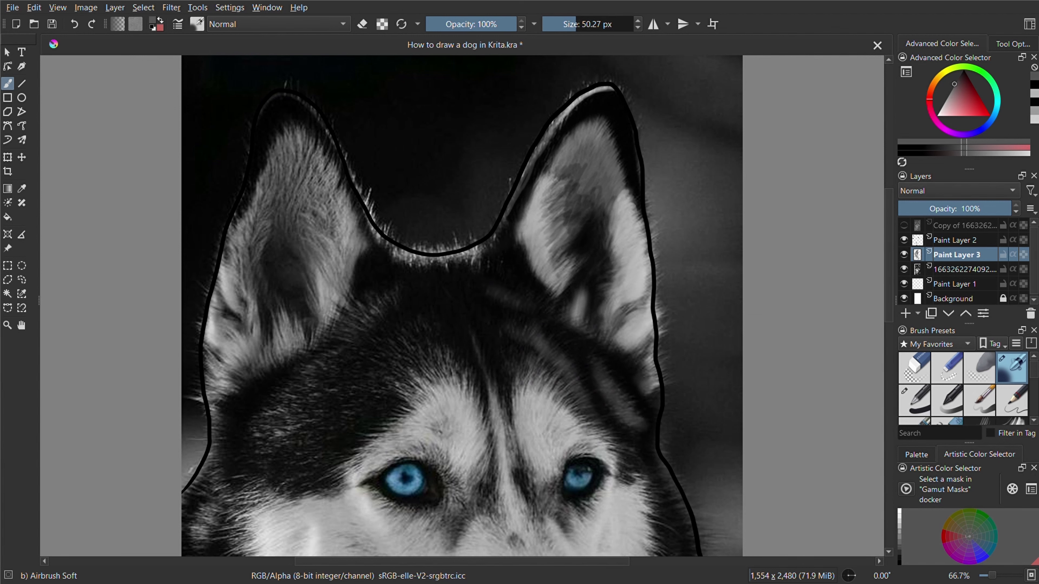
left_click(904, 269)
left_click(904, 269)
left_click(953, 299)
Step: Fill the bottom layer with dark grey, then show the reference photo again
key("f")
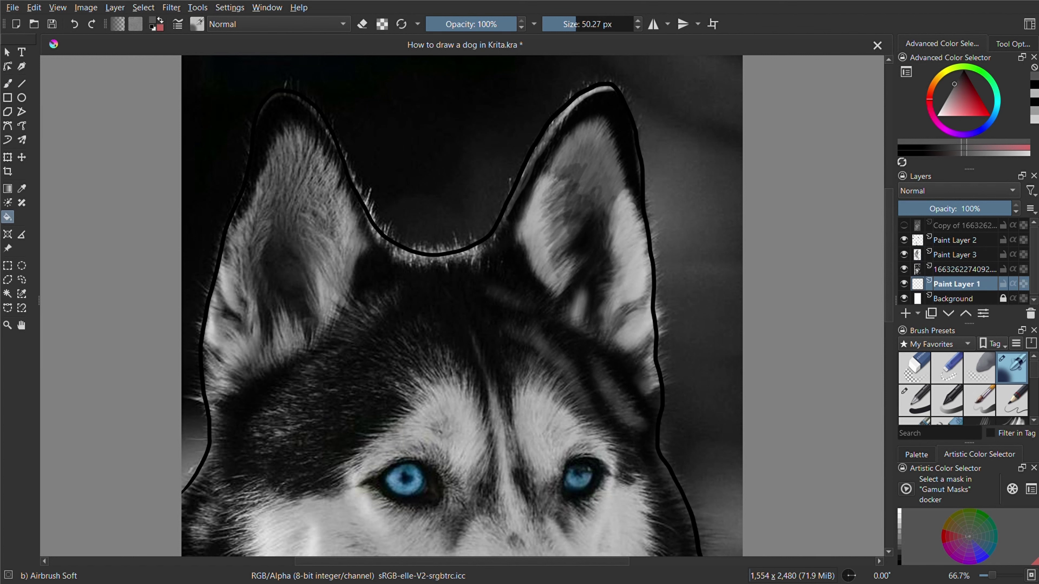
left_click(532, 130, "ctrl")
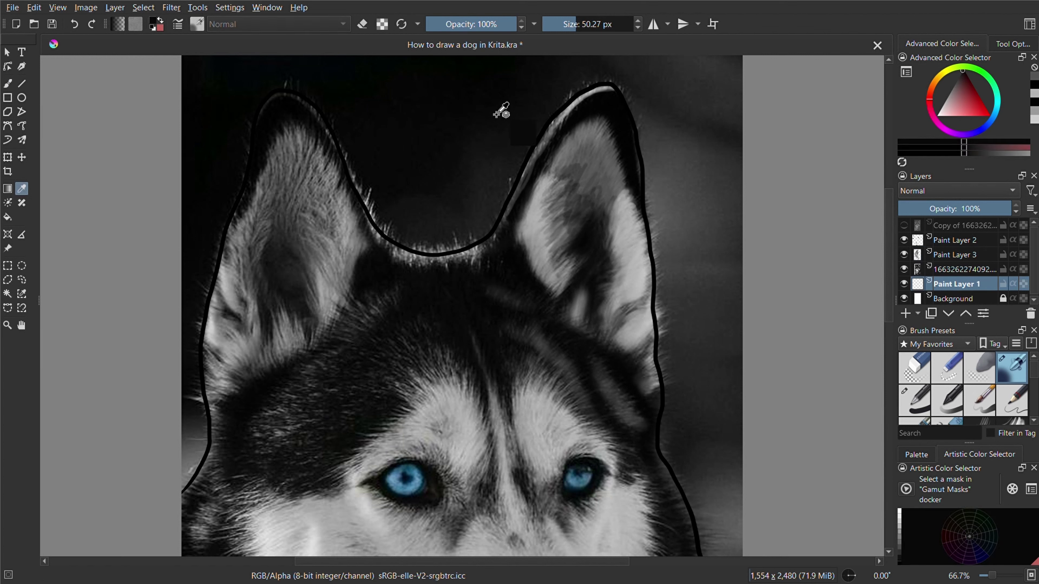
left_click(702, 215, "ctrl")
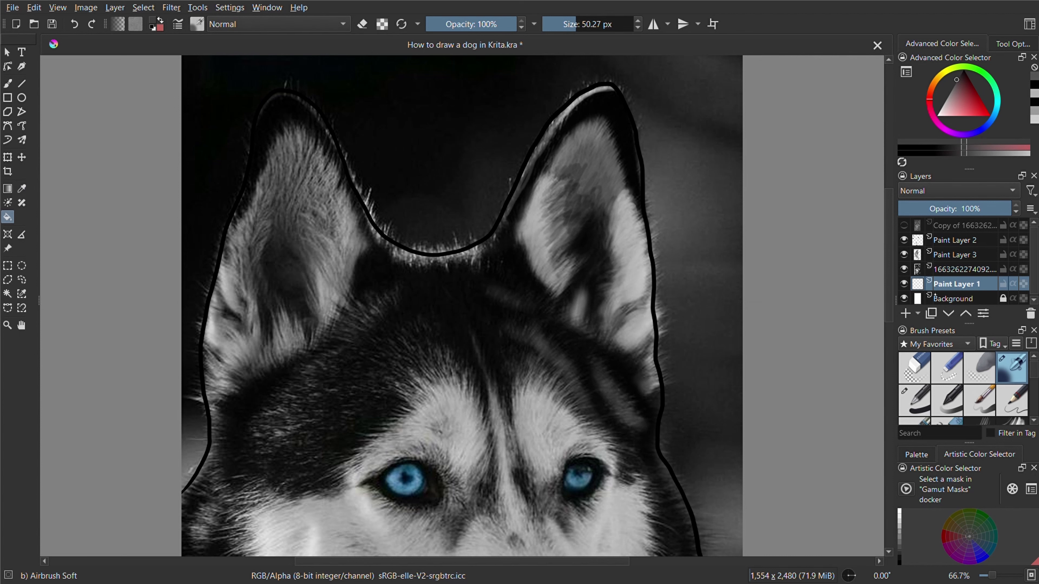
left_click(904, 269)
left_click(409, 409)
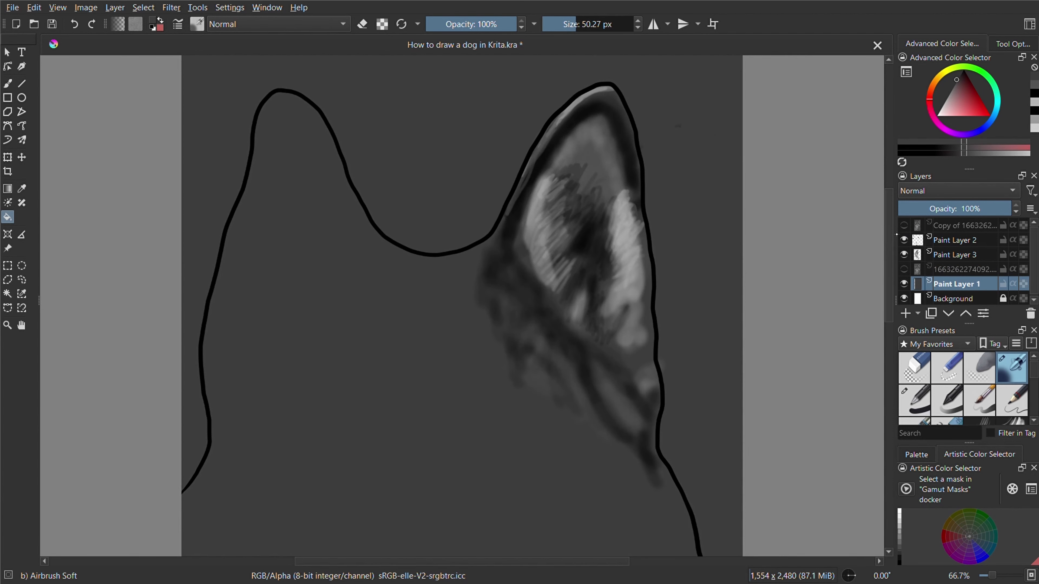
scroll(462, 306, "up", 2)
scroll(462, 307, "down", 3)
left_click(904, 269)
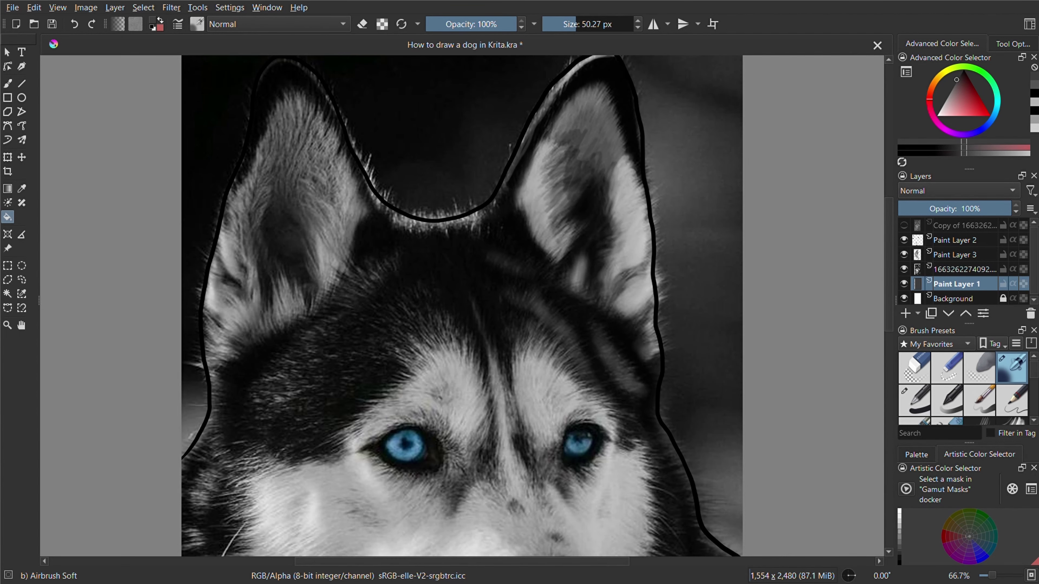
Step: On Paint Layer 3, airbrush dark and light grey into the ear, then reset colour to black
left_click(953, 255)
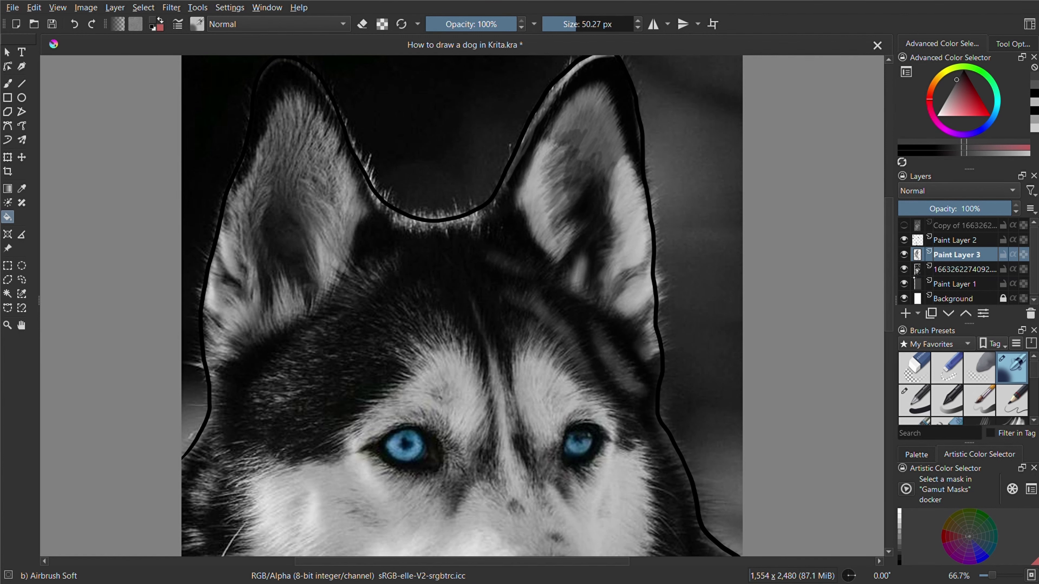
left_click(904, 269)
left_click(953, 255)
key("b")
mouse_move(574, 322)
left_mouse_down()
mouse_move(494, 225)
mouse_move(601, 320)
mouse_move(563, 174)
mouse_move(585, 142)
mouse_move(601, 236)
mouse_move(627, 151)
mouse_move(647, 271)
mouse_move(638, 354)
left_mouse_up()
left_click(632, 188, "ctrl")
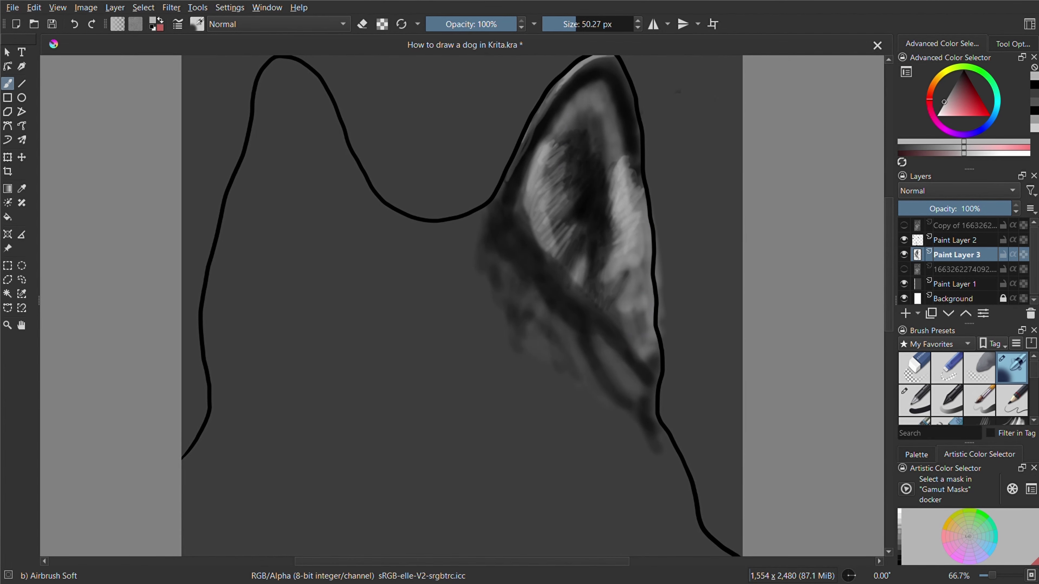
left_click(904, 269)
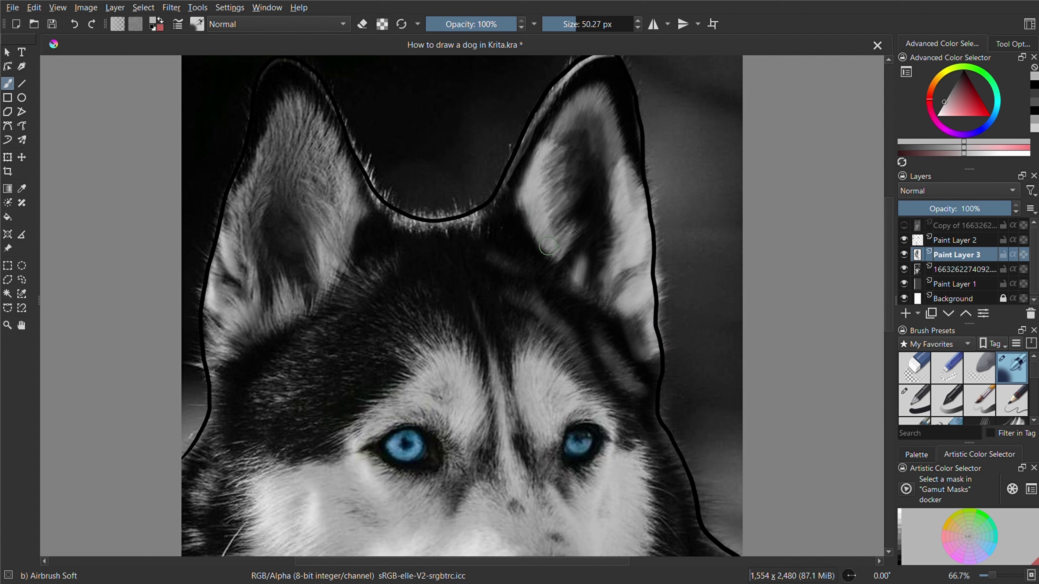
key("d")
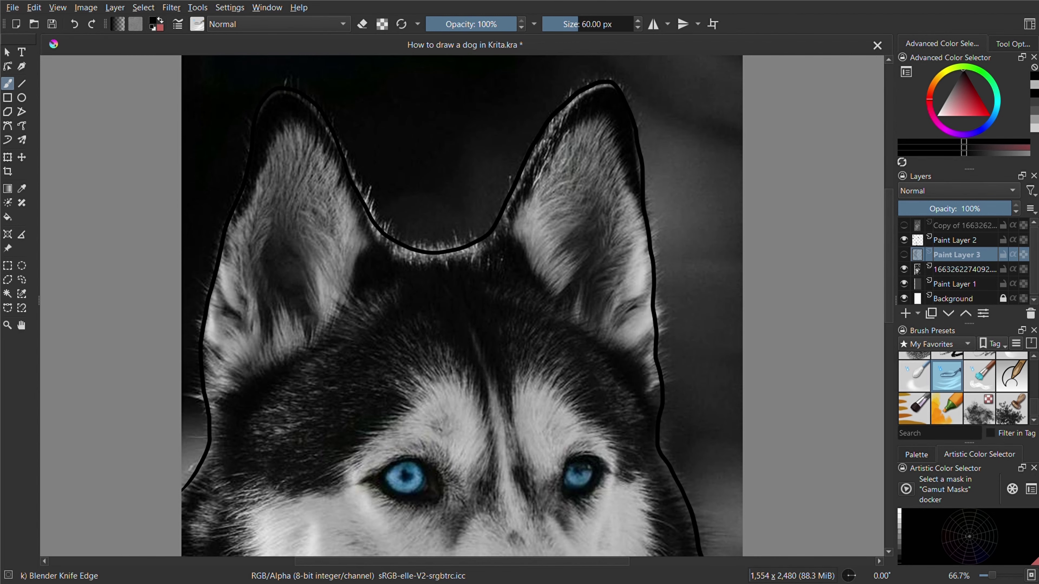
Step: Lower the brush to 50% opacity and 13.5 px, toggling layer visibility and selecting Paint Layer 3
left_click_drag(493, 35, 474, 37)
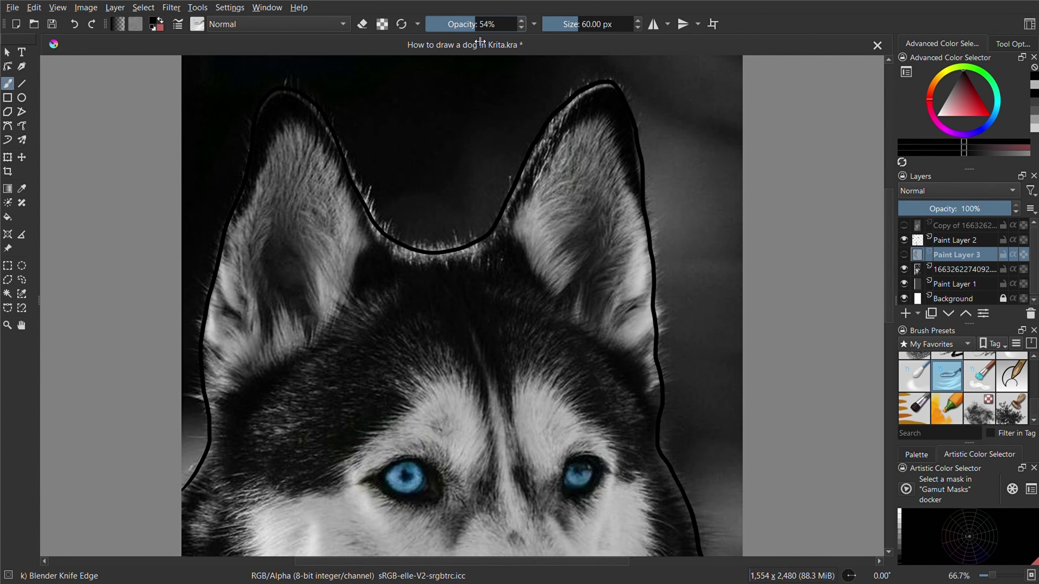
left_click_drag(585, 35, 564, 35)
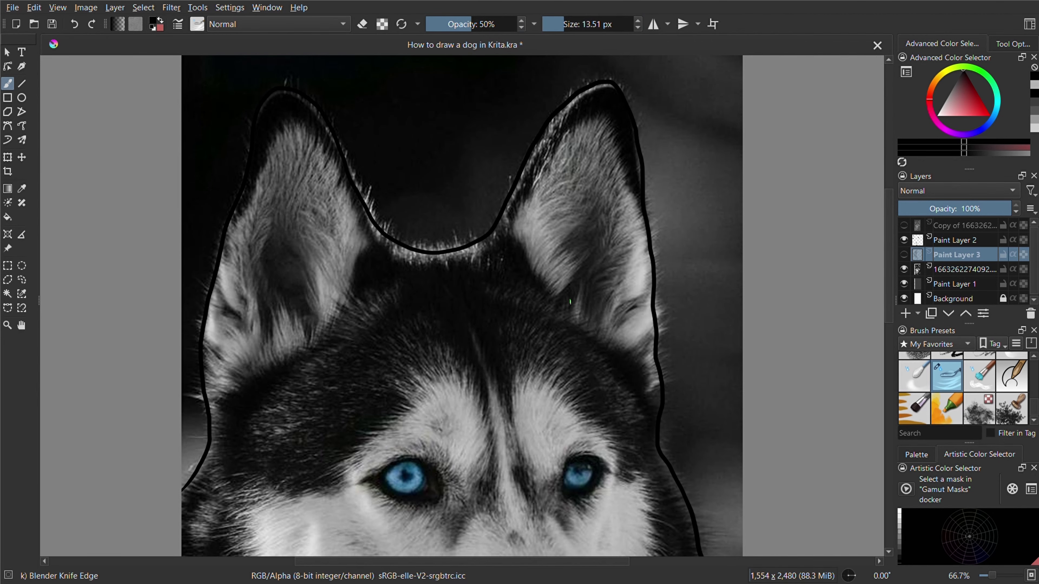
left_click(962, 241)
left_click(904, 255)
left_click(904, 254)
left_click(953, 255)
left_click(904, 254)
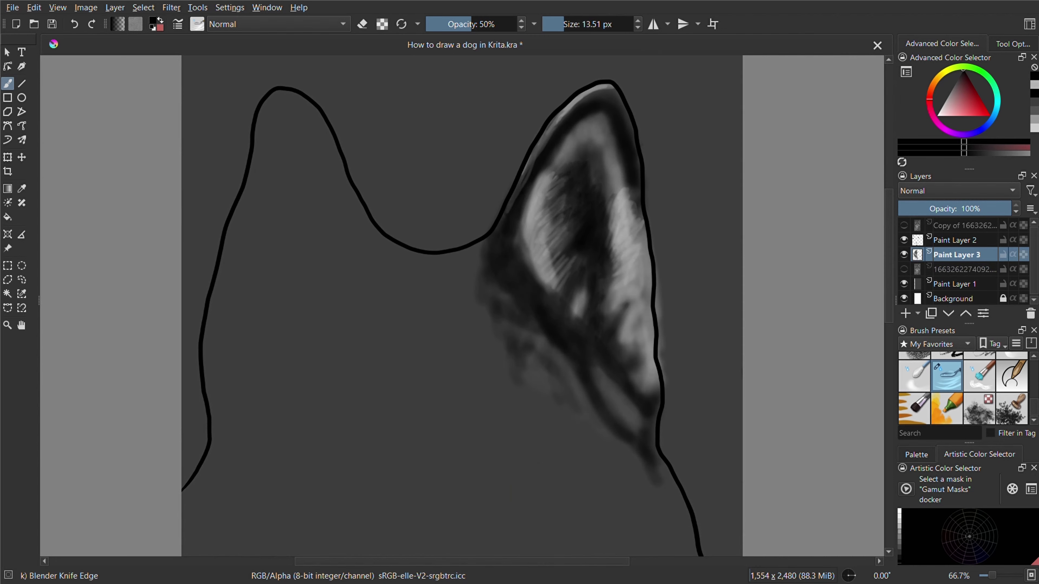
Step: Set the Blender Knife Edge brush to 58% opacity and about 27 px
left_click(574, 32)
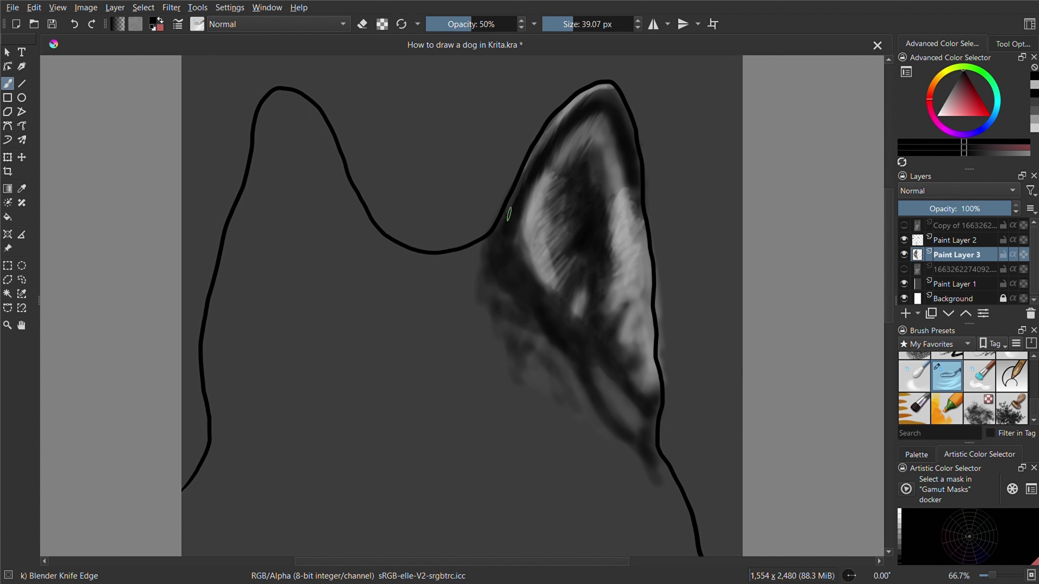
scroll(478, 25, "up", 1)
left_click(484, 24)
left_click(568, 25)
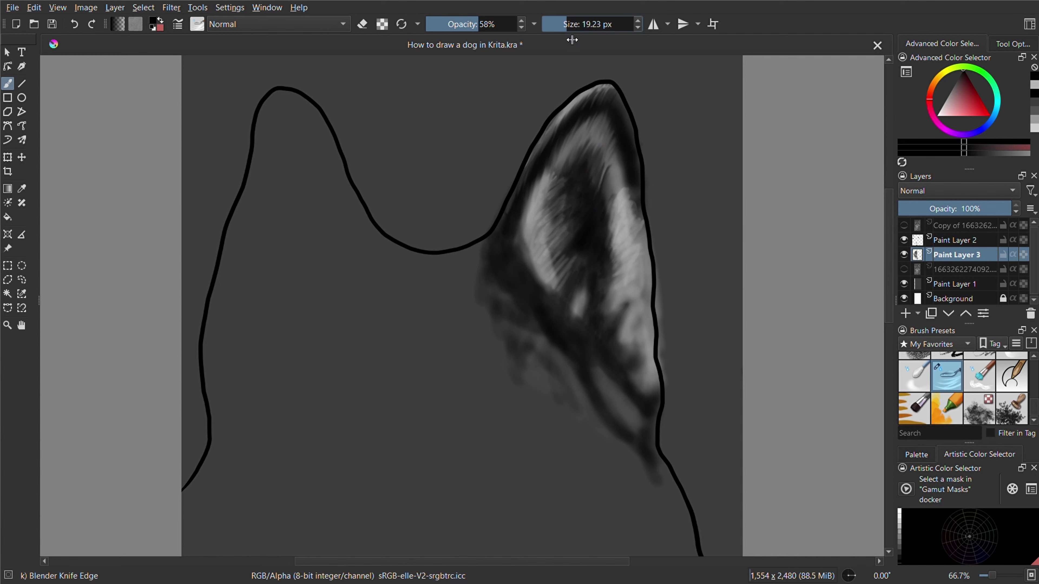
left_click_drag(577, 36, 575, 41)
Step: Paint dark fur streaks and light fur strokes into the right ear's upper interior
left_click(904, 254)
left_click(904, 269)
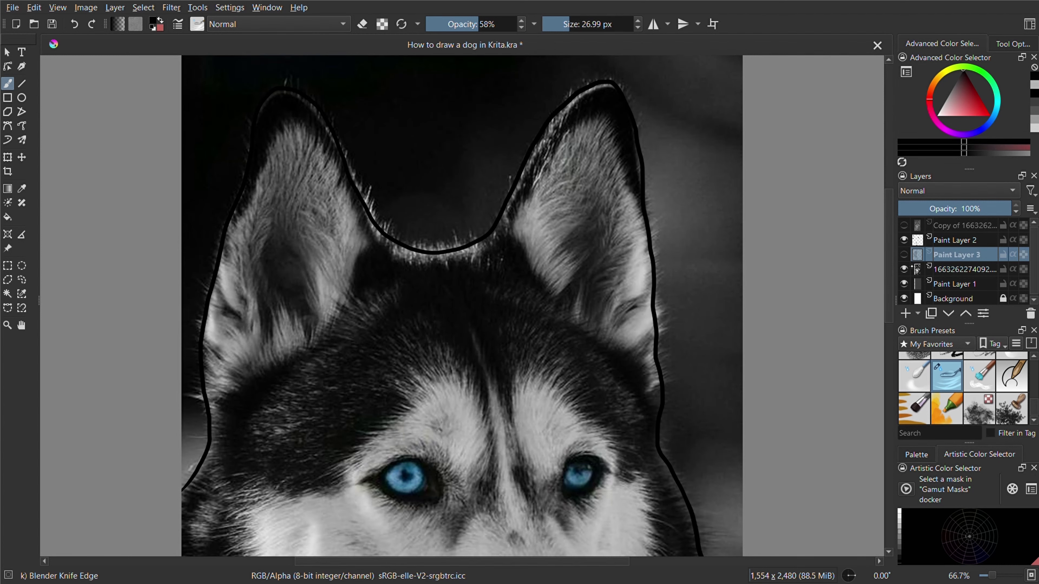
left_click(904, 255)
left_click(904, 270)
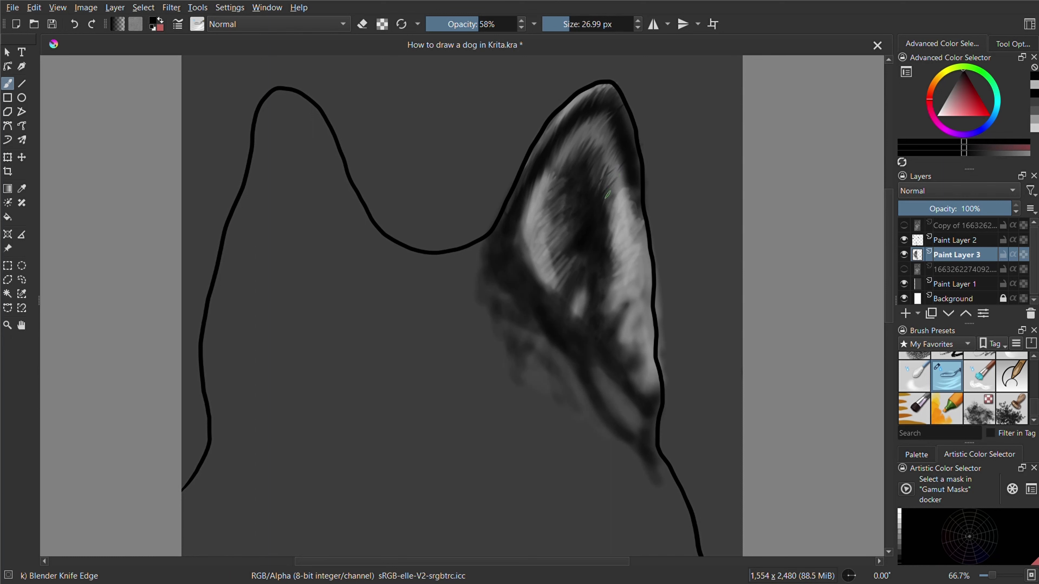
left_click_drag(608, 195, 602, 174)
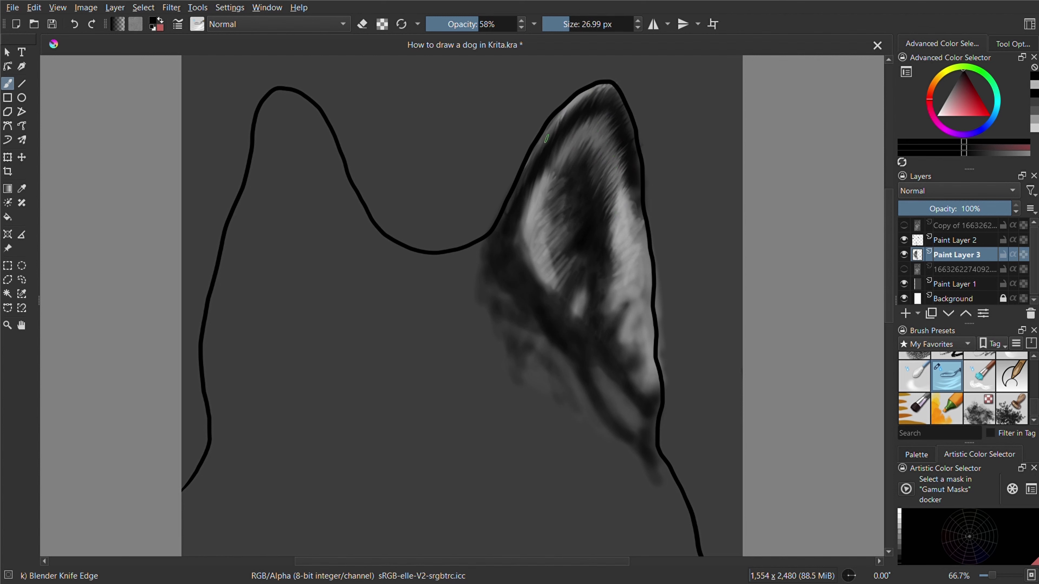
left_click_drag(547, 139, 558, 121)
mouse_move(543, 217)
left_mouse_down()
mouse_move(575, 168)
mouse_move(581, 202)
mouse_move(573, 191)
left_mouse_up()
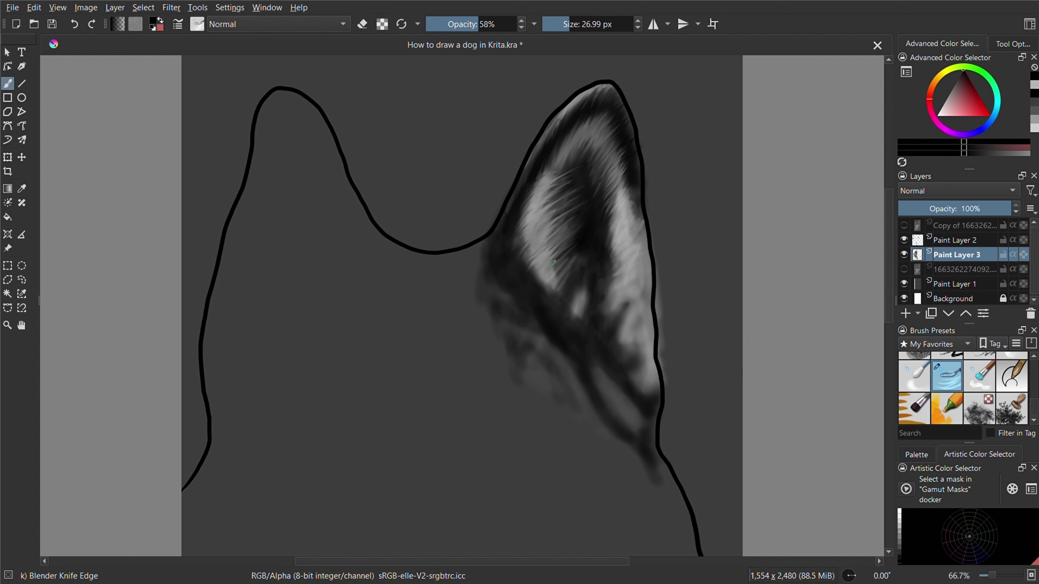
left_click_drag(552, 256, 573, 229)
Step: Compare the painted ear against the husky reference photo by toggling layer visibility
left_click(904, 269)
left_click(904, 254)
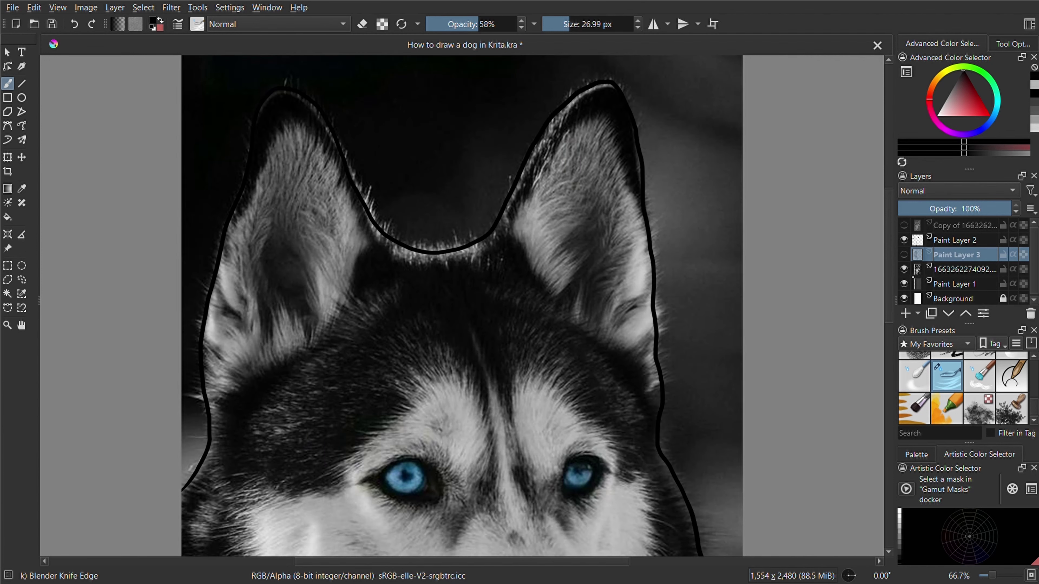
left_click(904, 254)
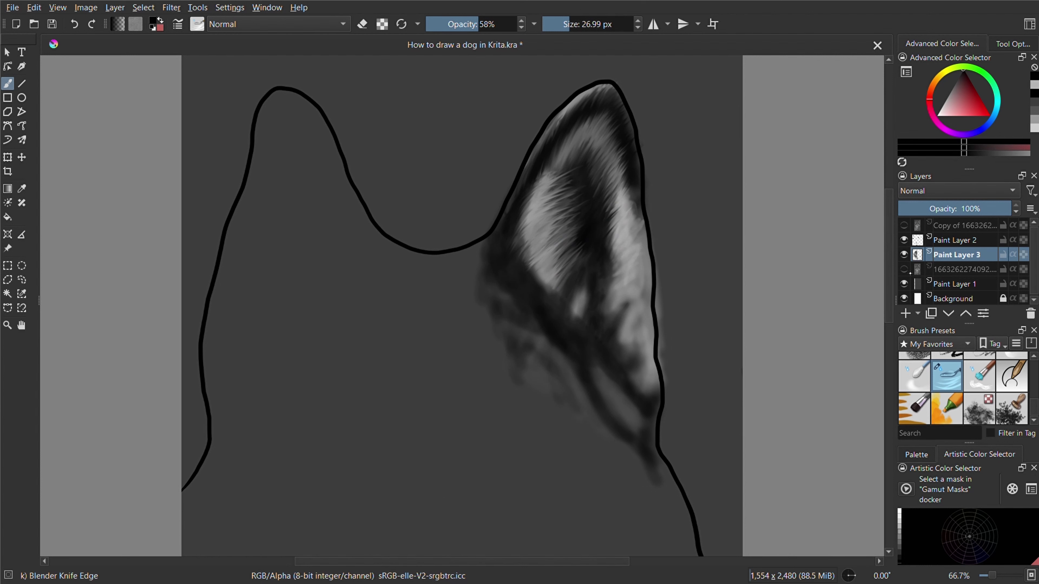
left_click(904, 269)
left_click(904, 254)
left_click(904, 269)
left_click(904, 254)
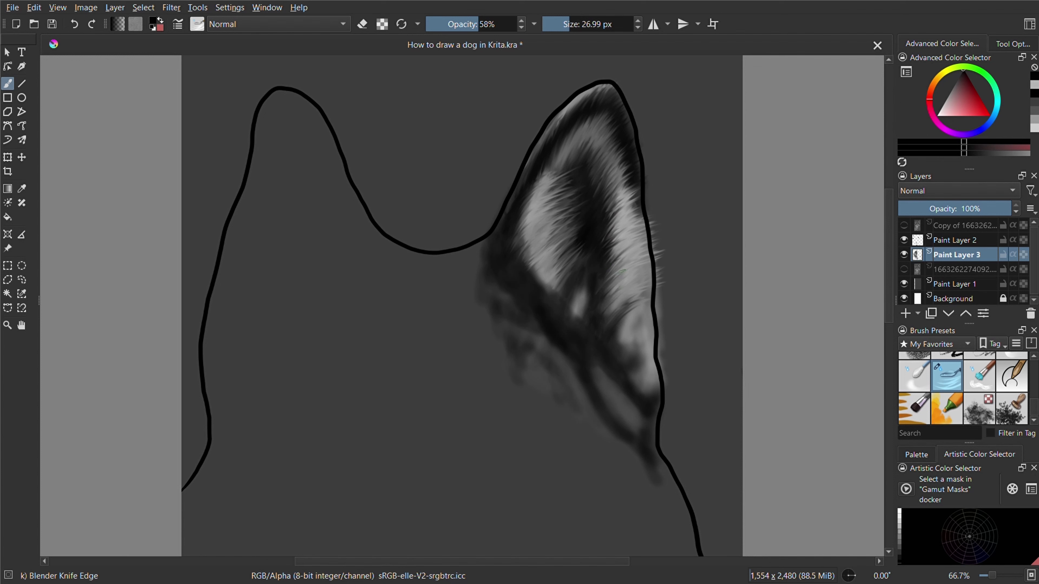
Step: Add light upward fur strokes along the ear's inner edge and across the ear
left_click_drag(625, 340, 638, 311)
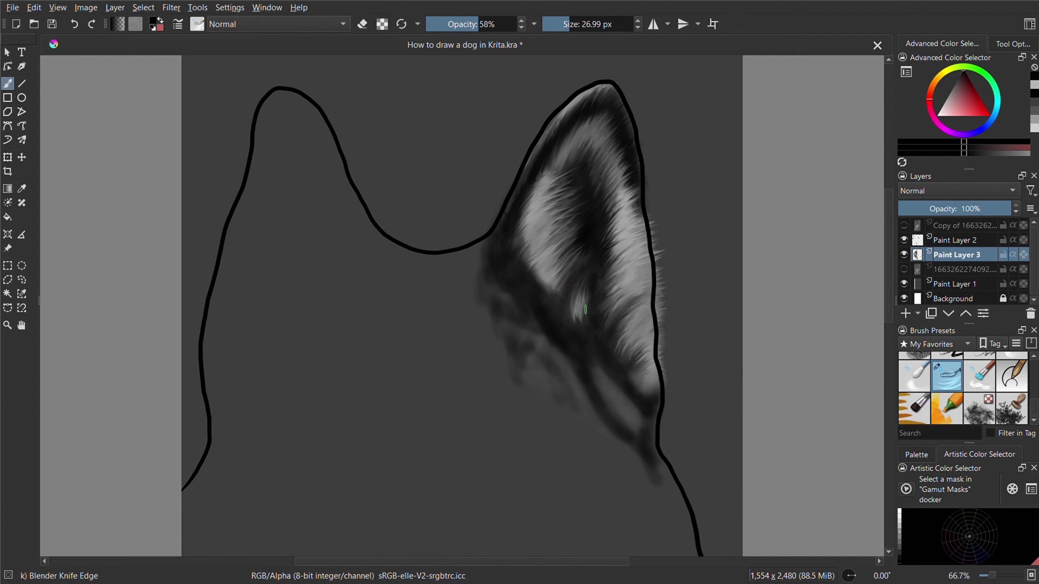
left_click_drag(586, 282, 573, 301)
left_click_drag(524, 258, 533, 246)
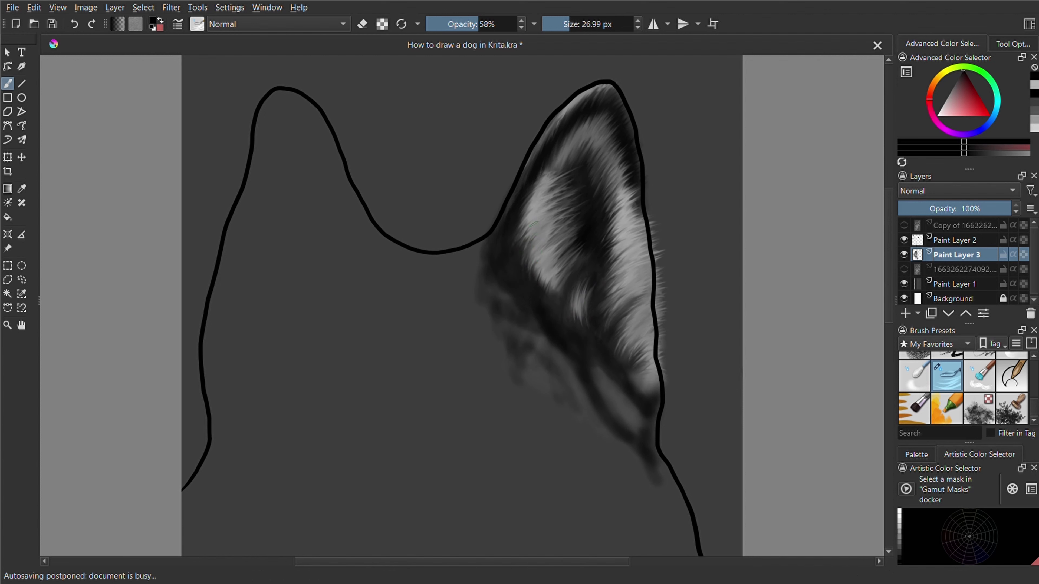
left_click_drag(560, 287, 556, 270)
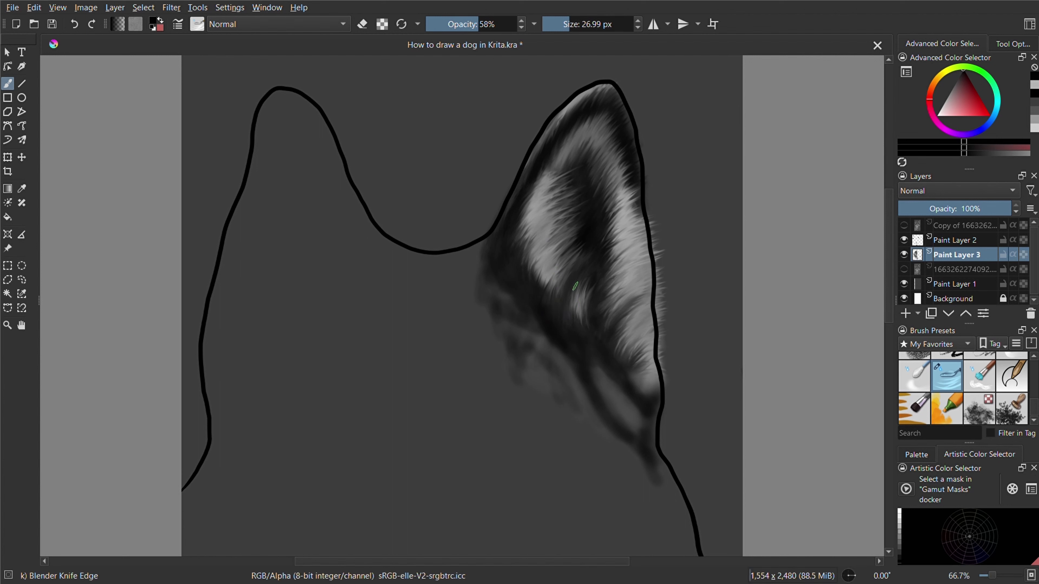
Step: Pick a mid-light grey, reset to black with a 23 px Blender Knife Edge, and save the drawing
key("slash")
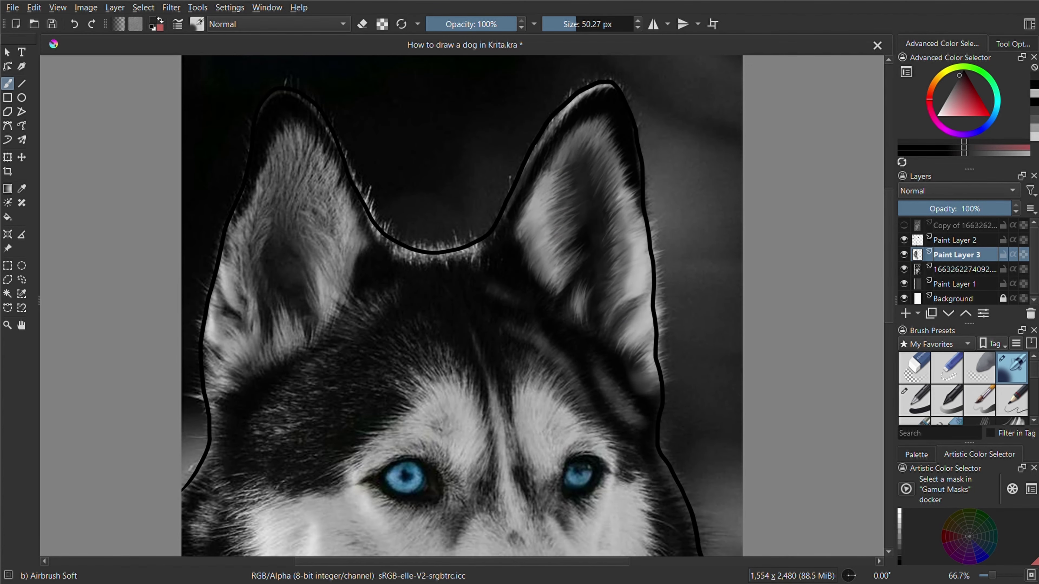
left_click(581, 192, "ctrl")
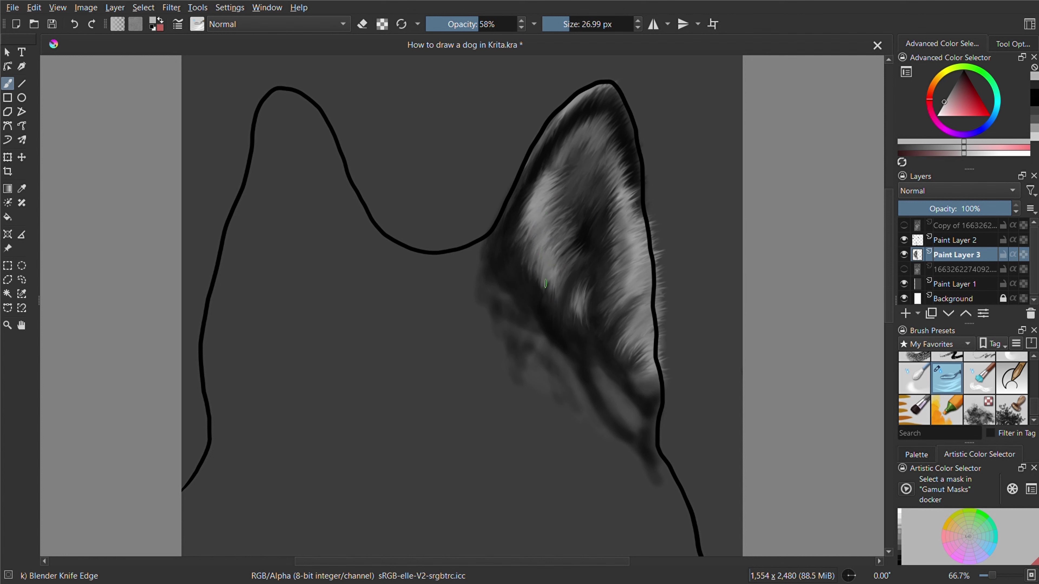
key("slash")
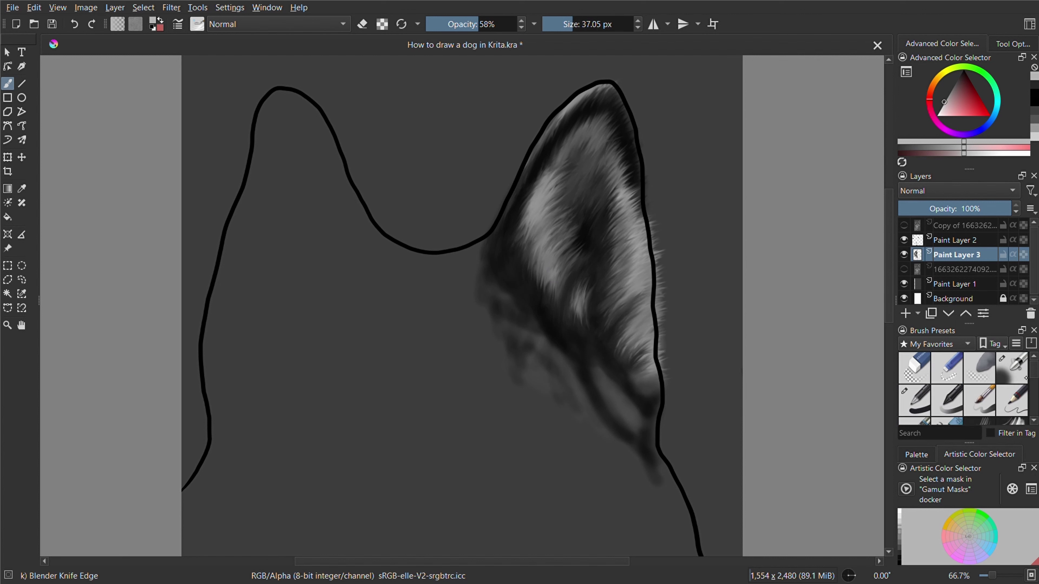
key("d")
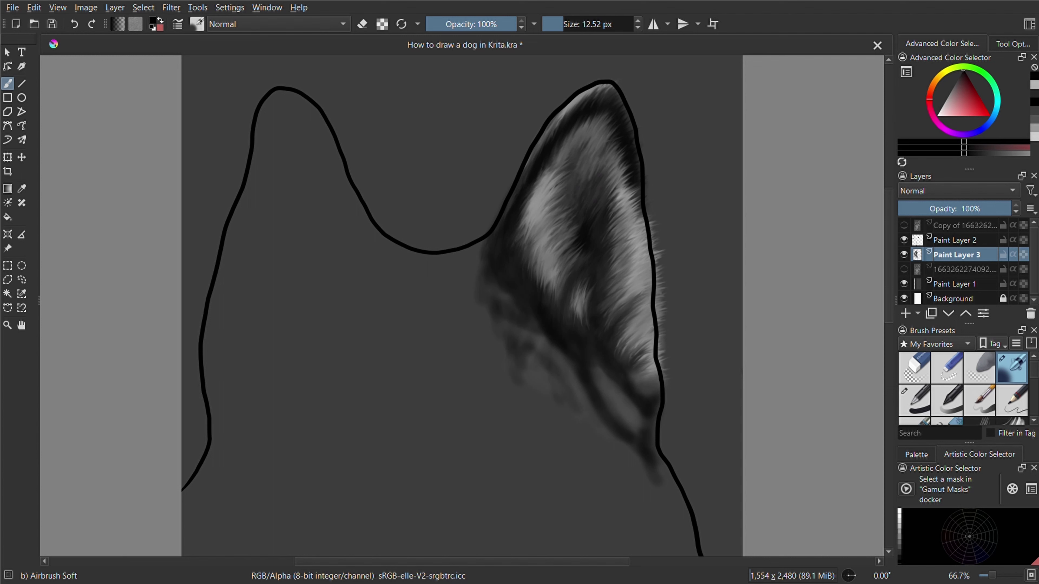
key("slash")
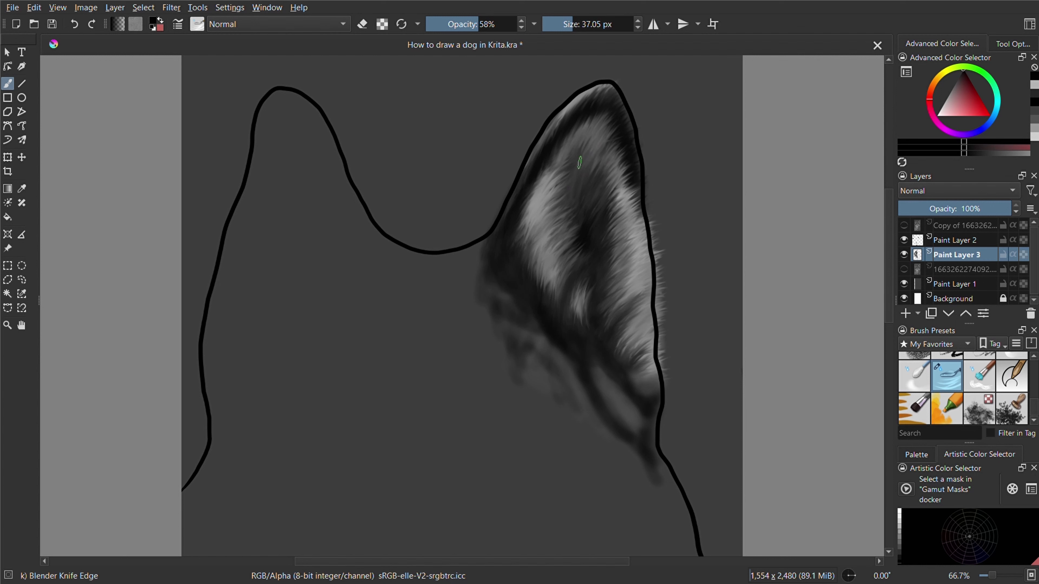
key("bracketleft")
key("bracketleft")
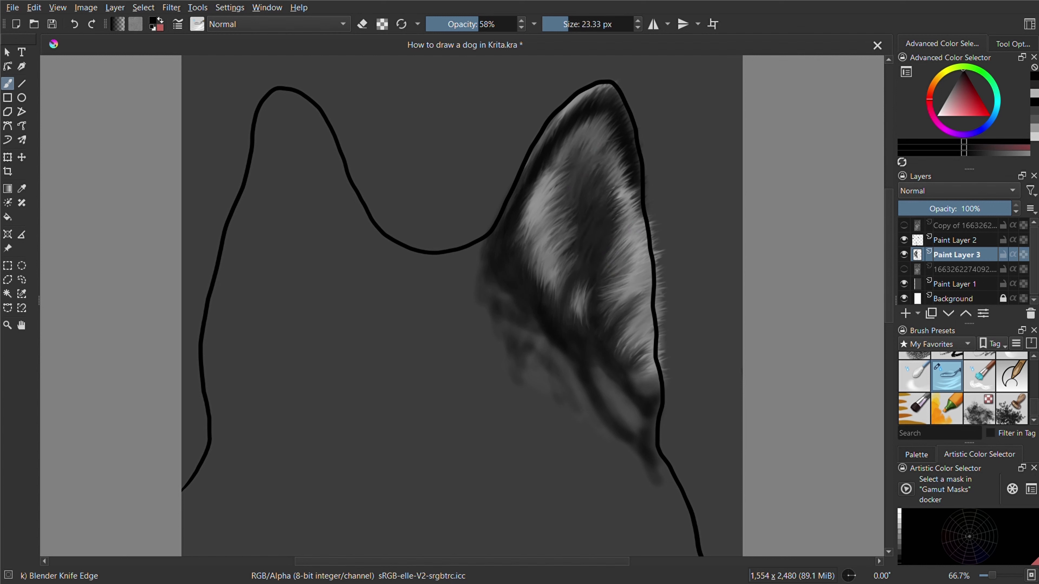
scroll(462, 307, "up", 1)
key("ctrl+s")
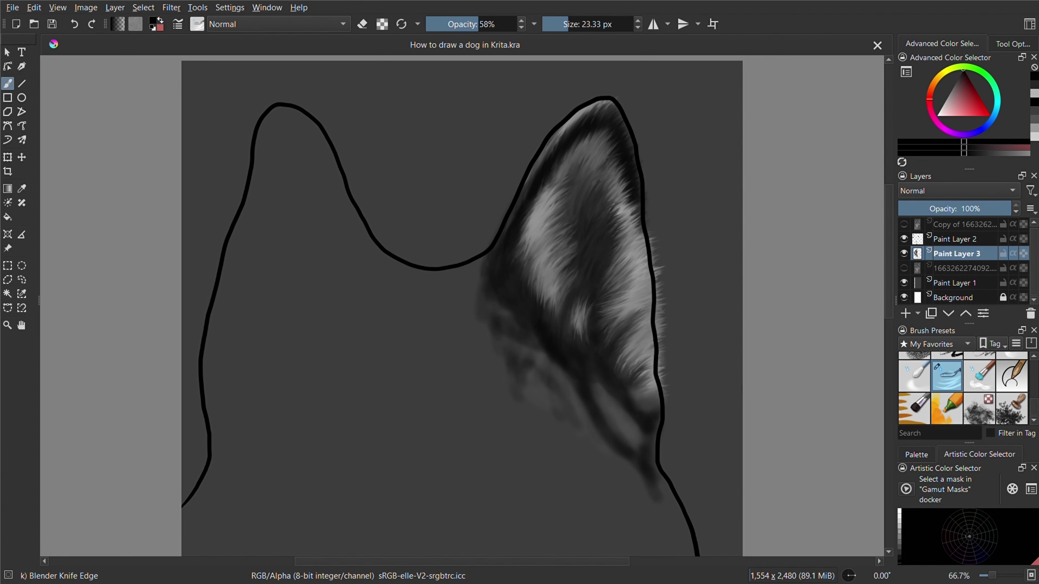
Step: With a smaller Airbrush Soft, paint light grey sampled from the photo inside the left ear
left_click(904, 269)
scroll(963, 388, "up", 5)
left_click(1012, 367)
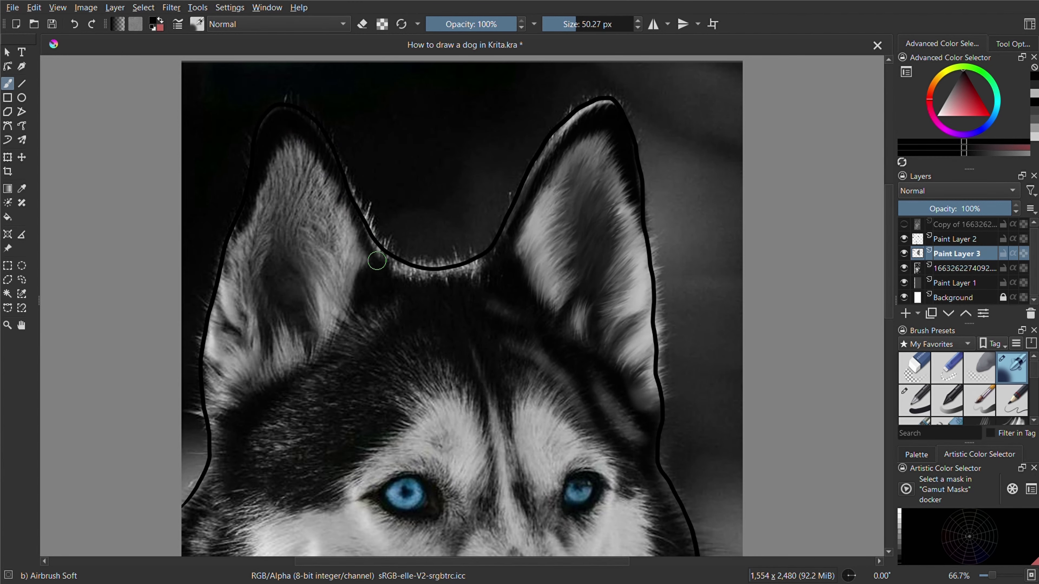
key("bracketleft")
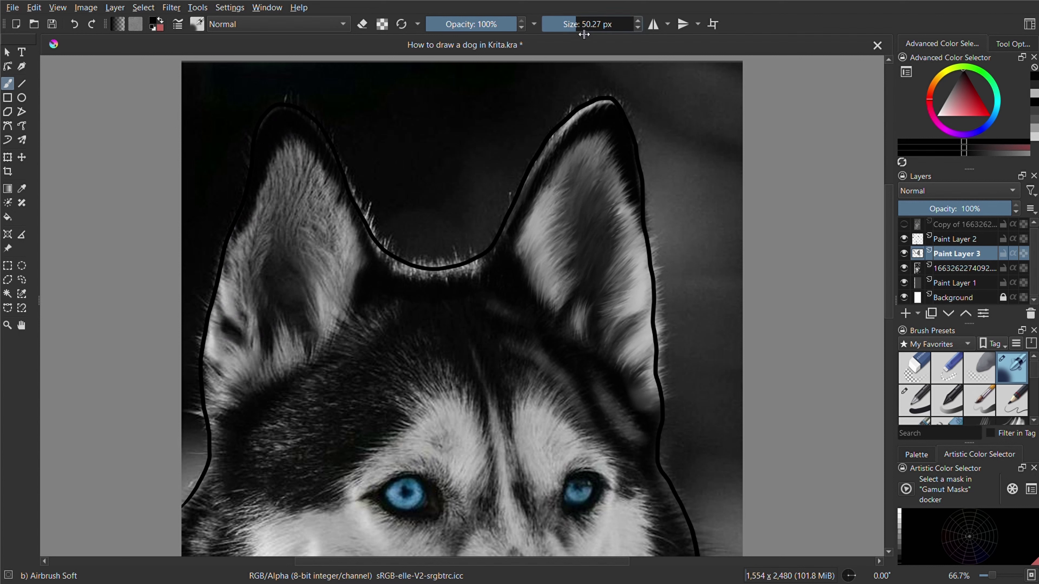
key("bracketleft")
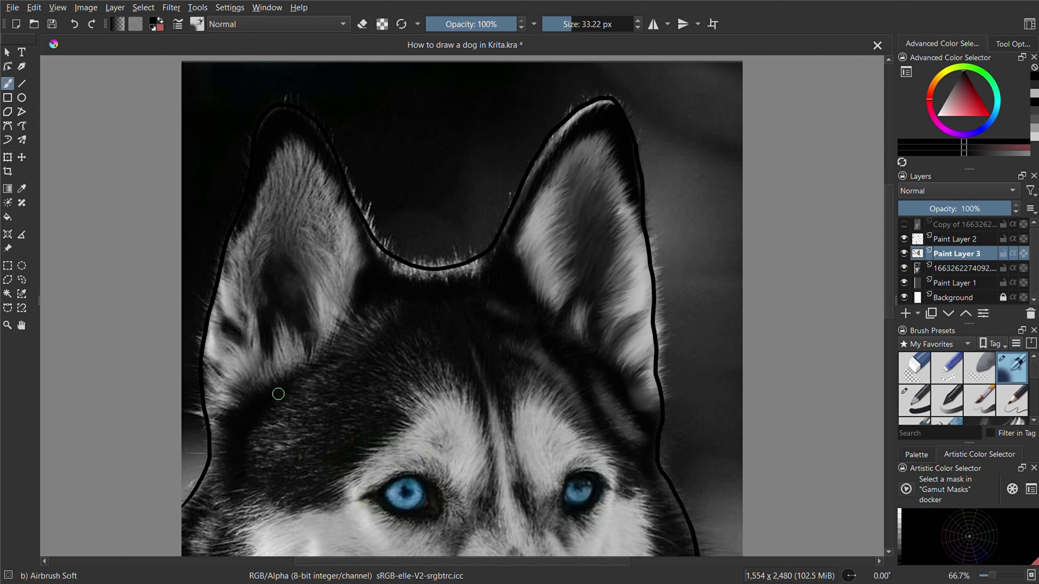
left_click(205, 510, "ctrl")
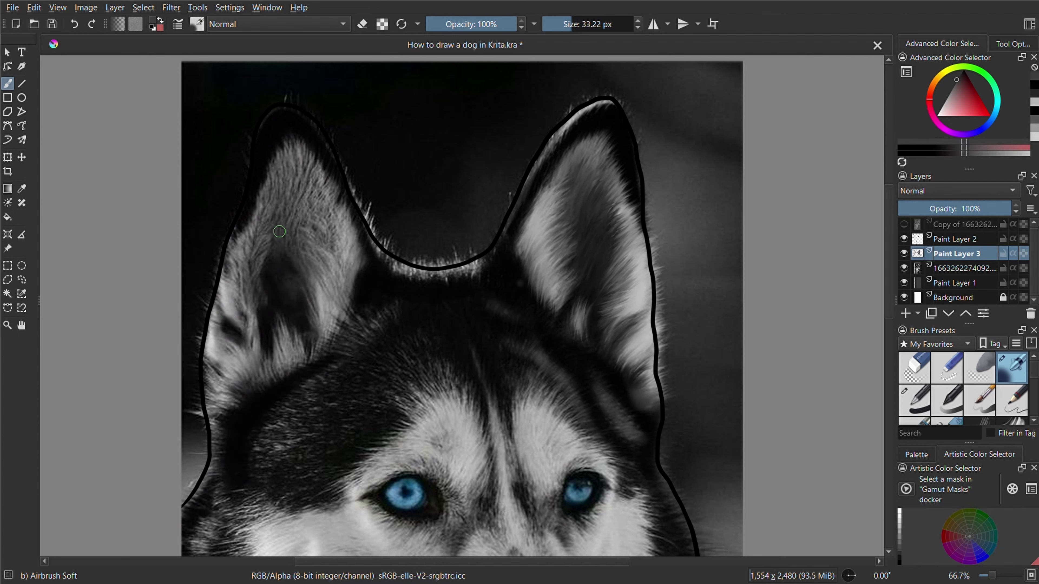
left_click_drag(288, 266, 274, 235)
left_click_drag(213, 454, 200, 504)
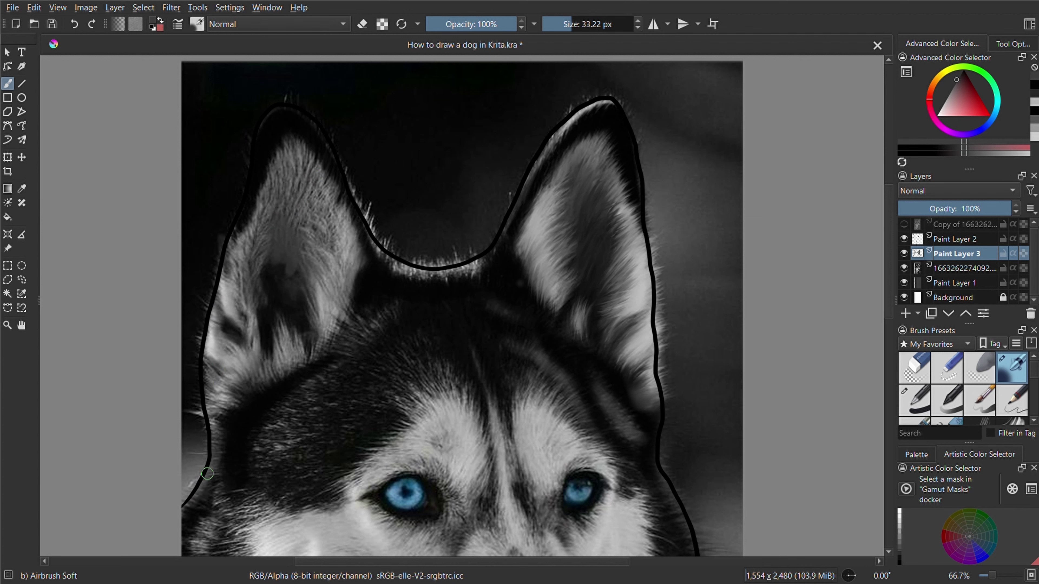
Step: Sample a dark grey and shade the inside of the left ear, brightening its fur
left_click(343, 338, "ctrl")
left_click_drag(344, 327, 262, 171)
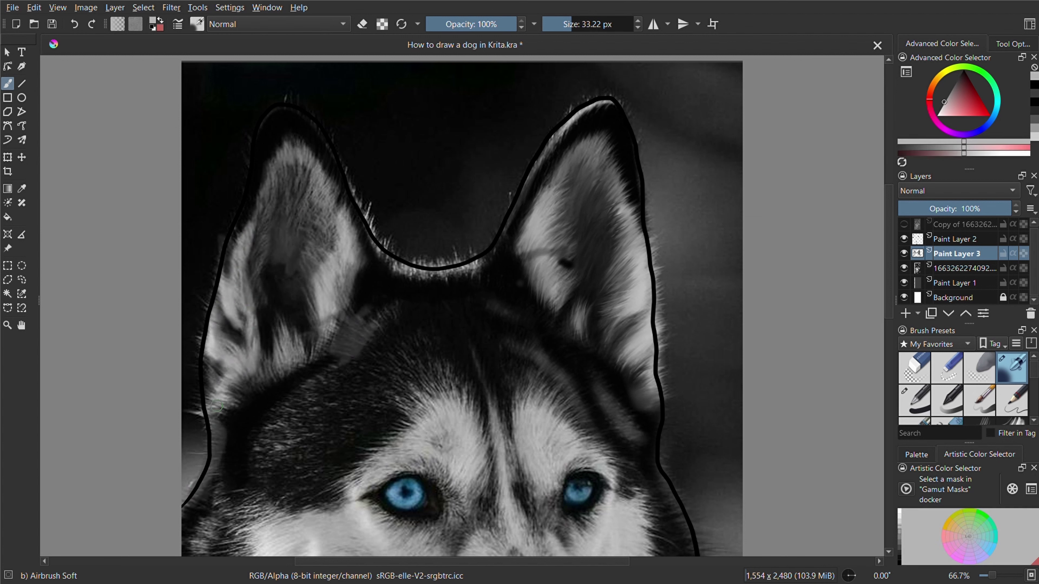
left_click_drag(284, 352, 323, 327)
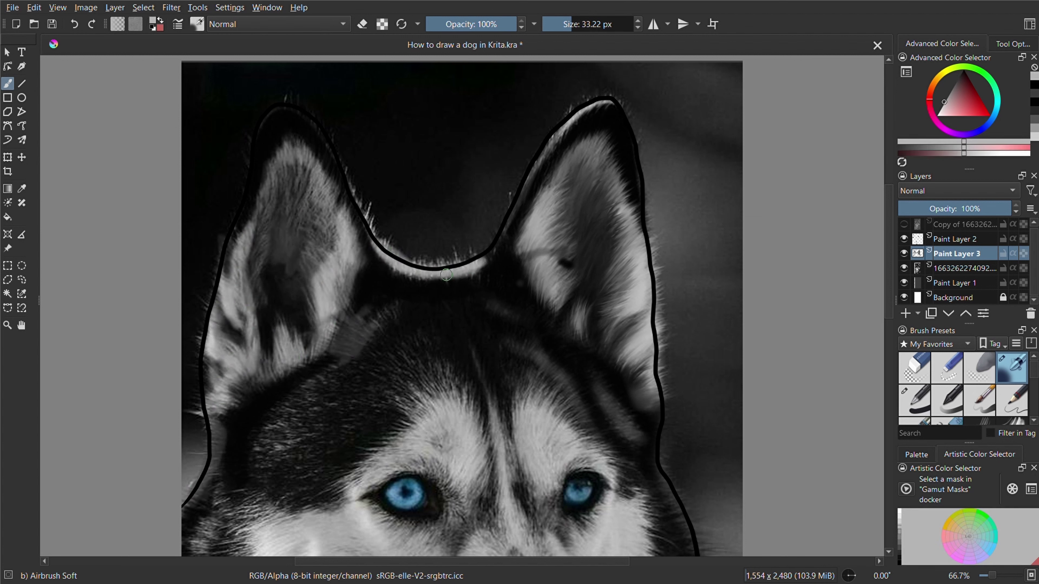
left_click_drag(278, 360, 311, 327)
scroll(463, 306, "up", 1)
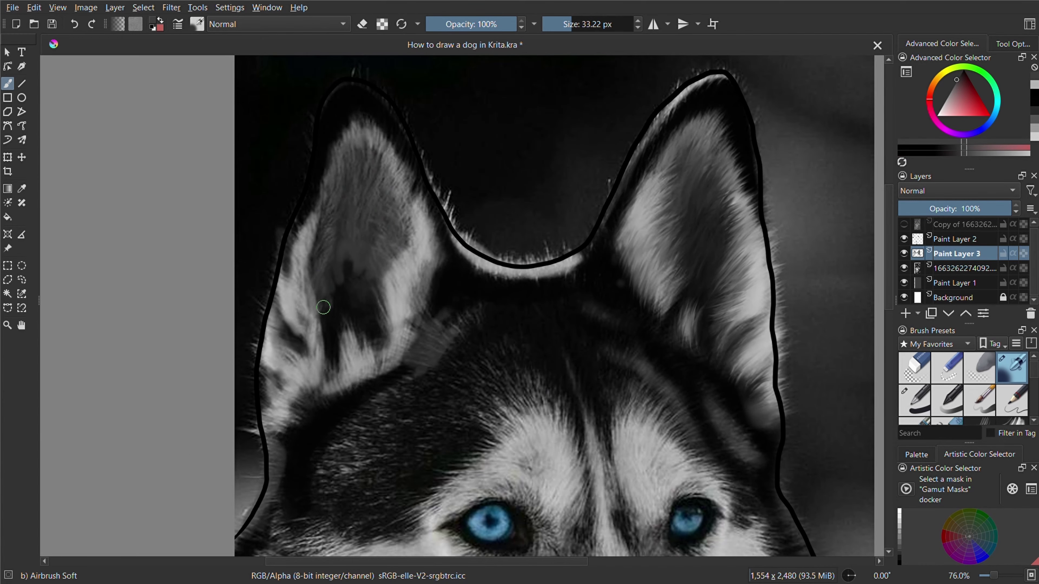
left_click_drag(268, 444, 368, 352)
Step: Paint darker strokes down the lower left ear with a finer brush, then hide the photo
key("d")
key("bracketleft")
key("bracketleft")
key("bracketleft")
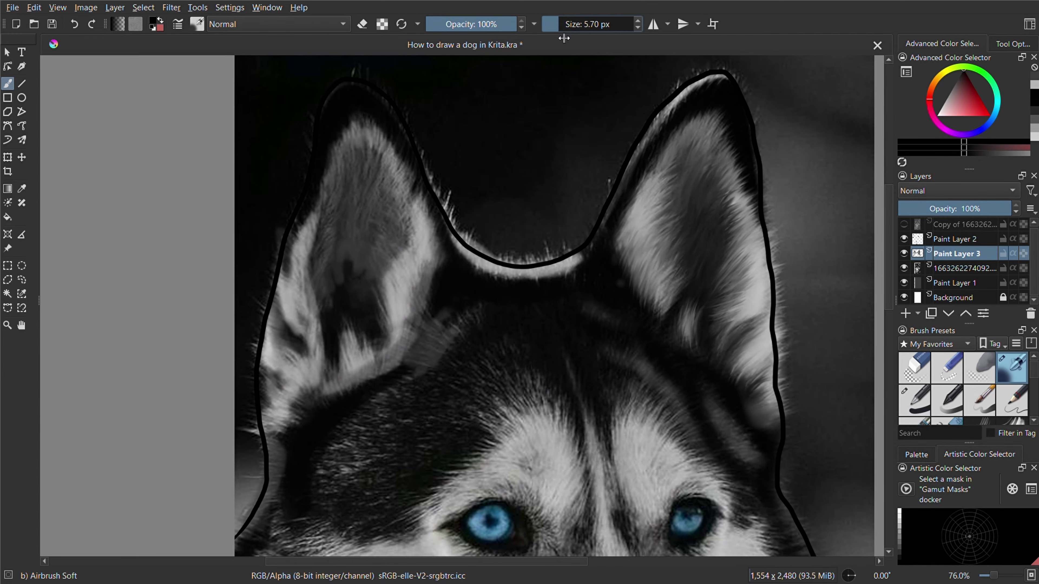
mouse_move(357, 172)
left_mouse_down()
mouse_move(373, 228)
mouse_move(311, 323)
mouse_move(335, 372)
left_mouse_up()
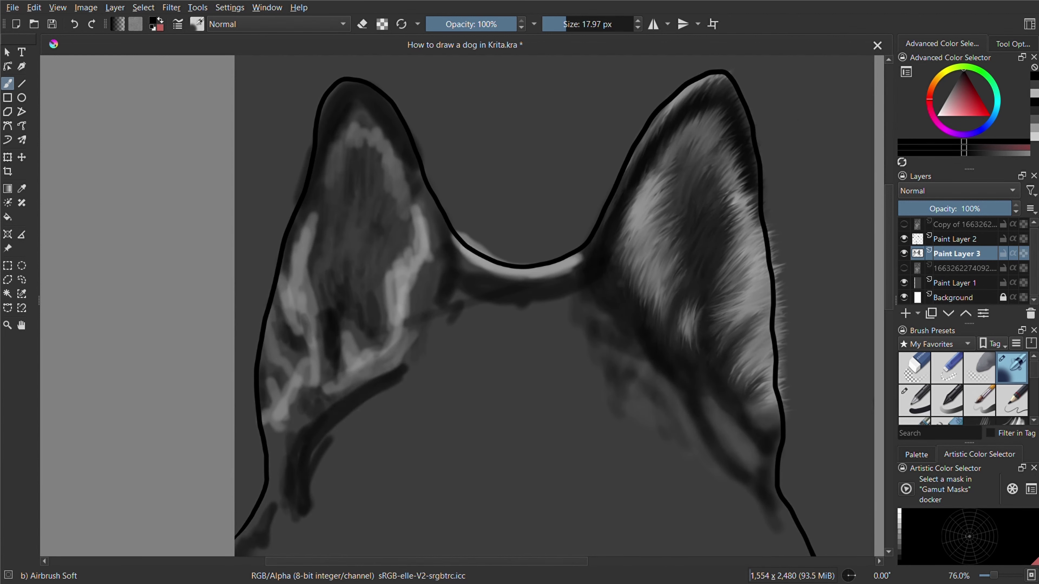
left_click_drag(323, 409, 284, 483)
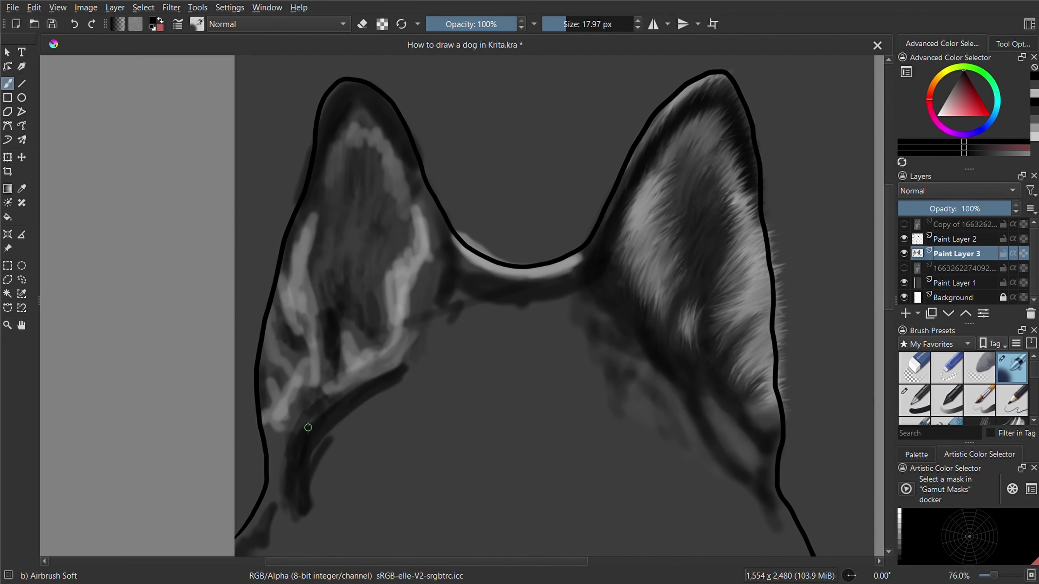
left_click(904, 268)
left_click(277, 483, "ctrl")
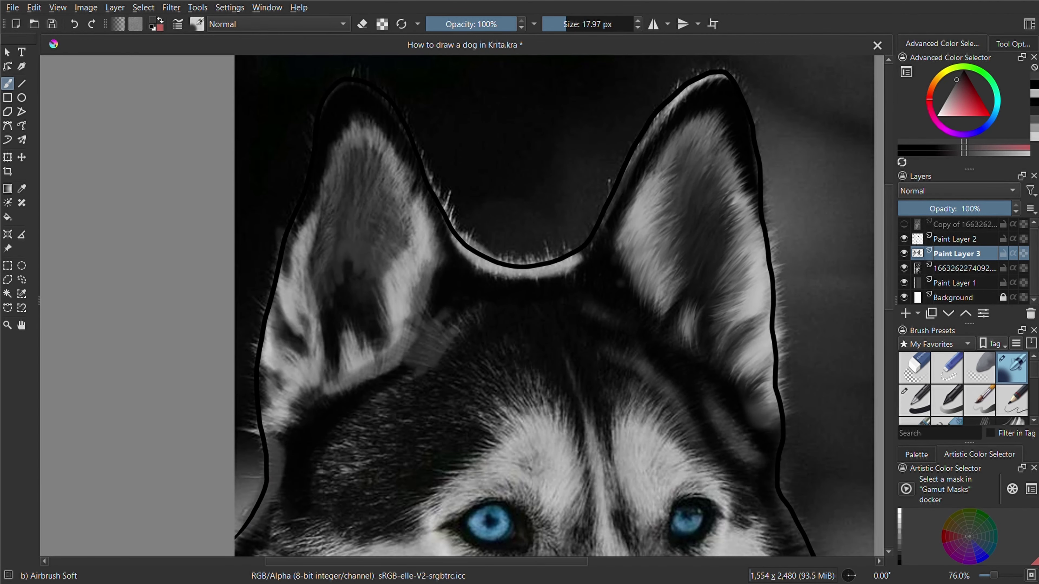
left_click(904, 269)
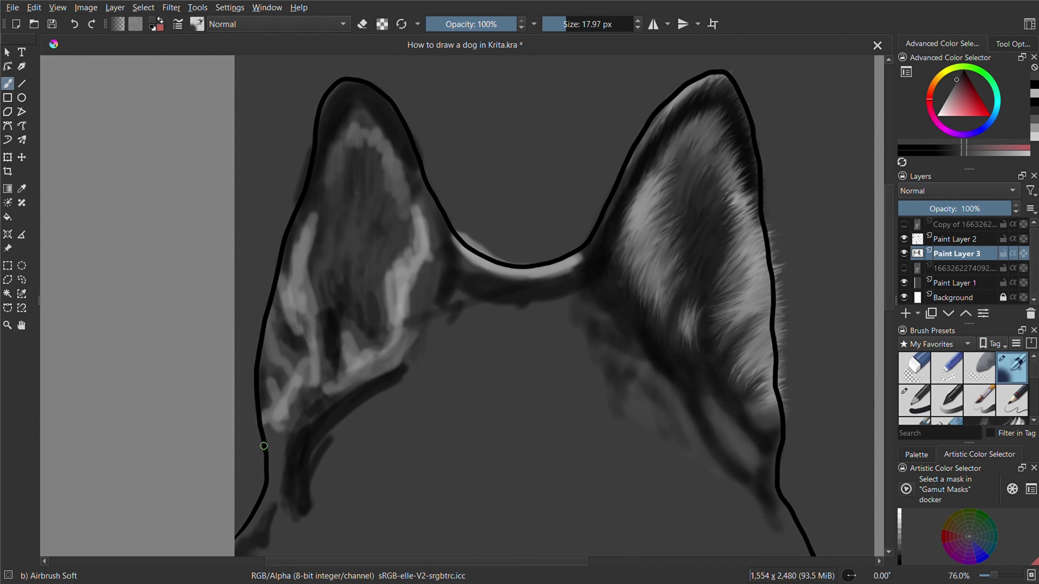
key("slash")
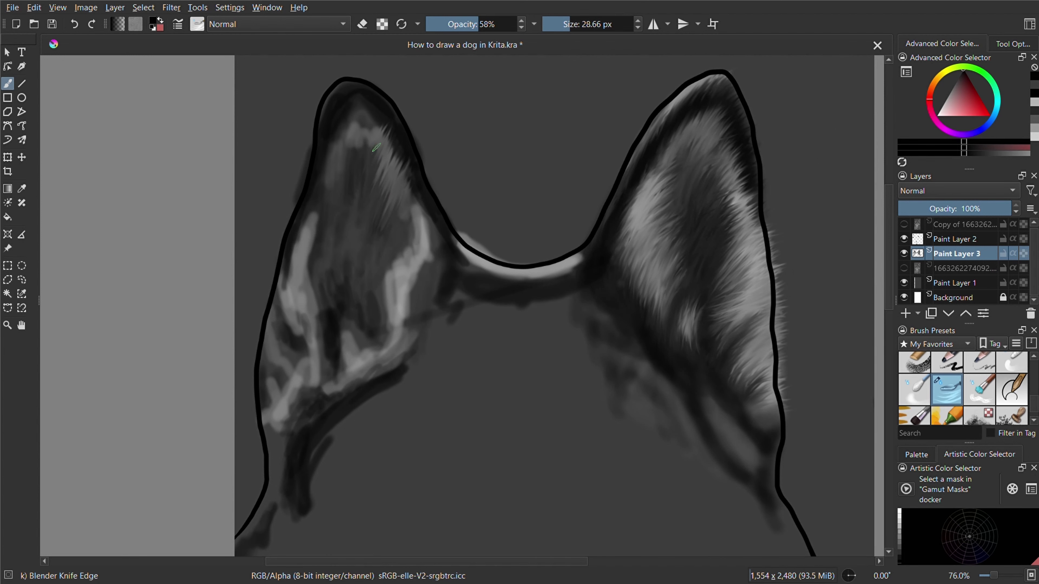
Step: Extend dark fur strokes along the top of the left ear, then compare the painting against the husky photo
left_click_drag(372, 170, 391, 109)
mouse_move(380, 156)
left_mouse_down()
mouse_move(409, 129)
mouse_move(409, 159)
left_mouse_up()
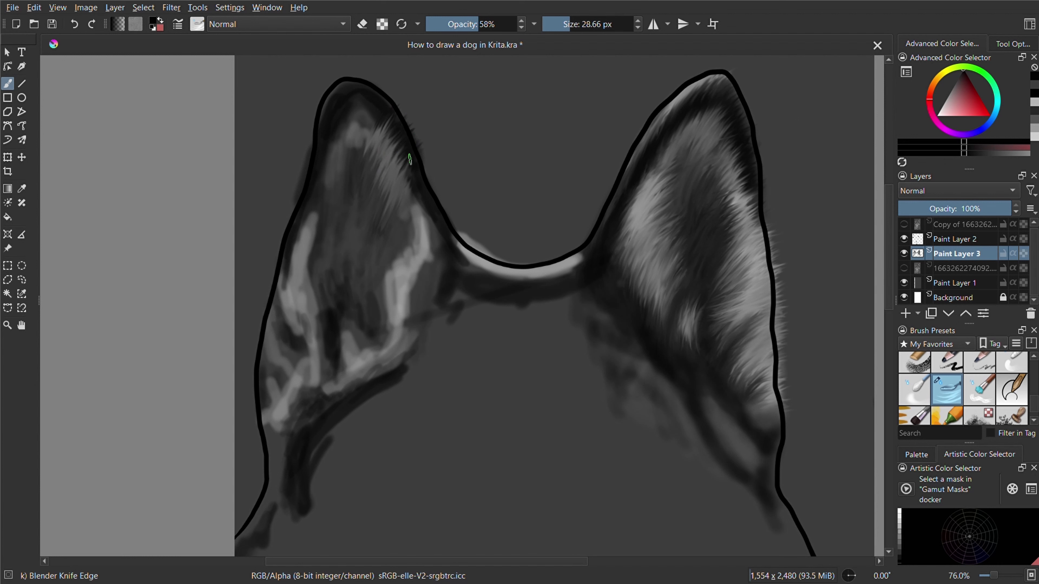
key("bracketleft")
left_click(904, 253)
left_click(904, 268)
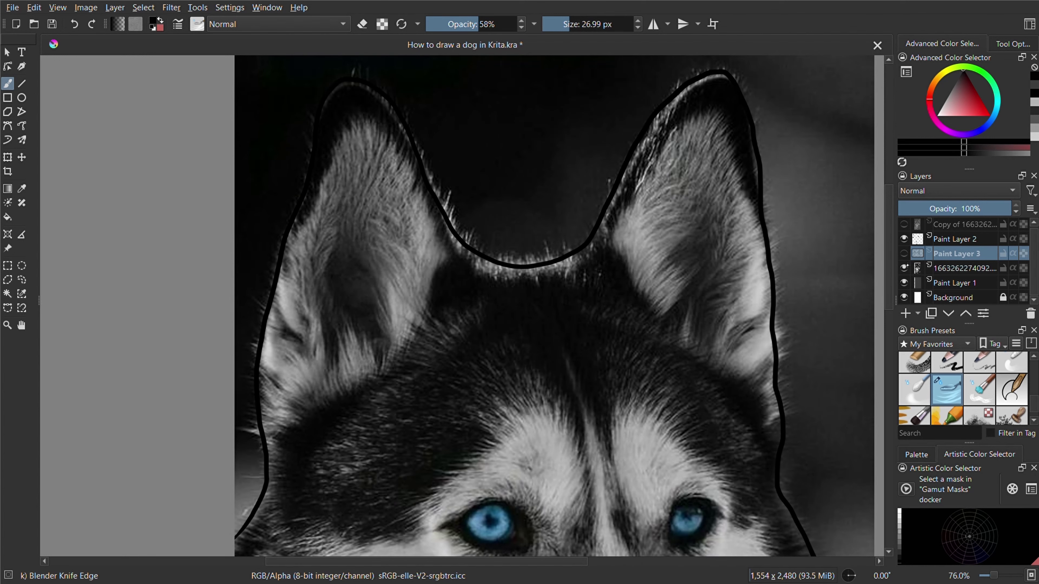
left_click(904, 253)
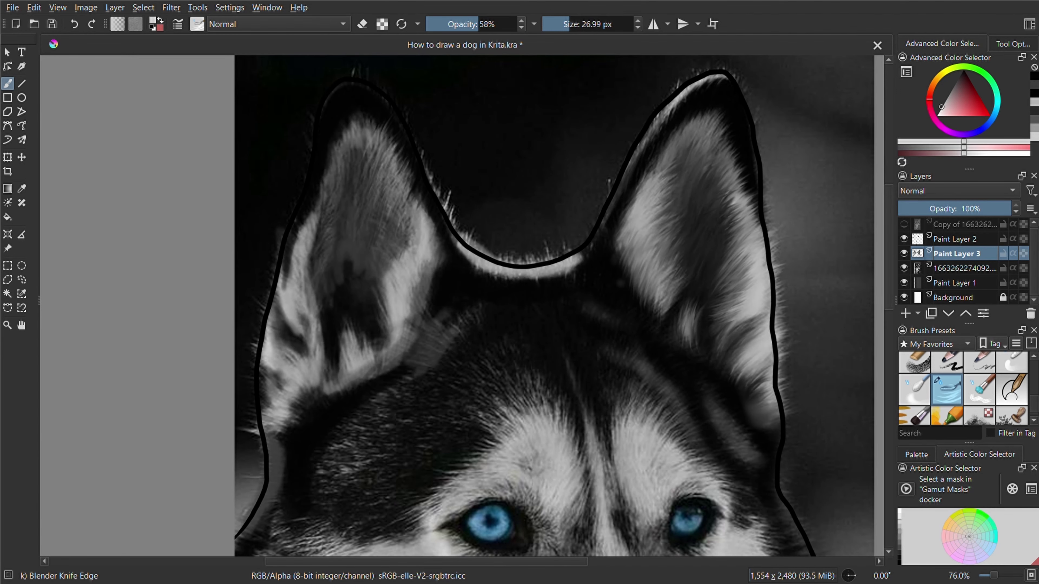
Step: Airbrush brighter streaks and extra shading into the left ear's inner fur
key("slash")
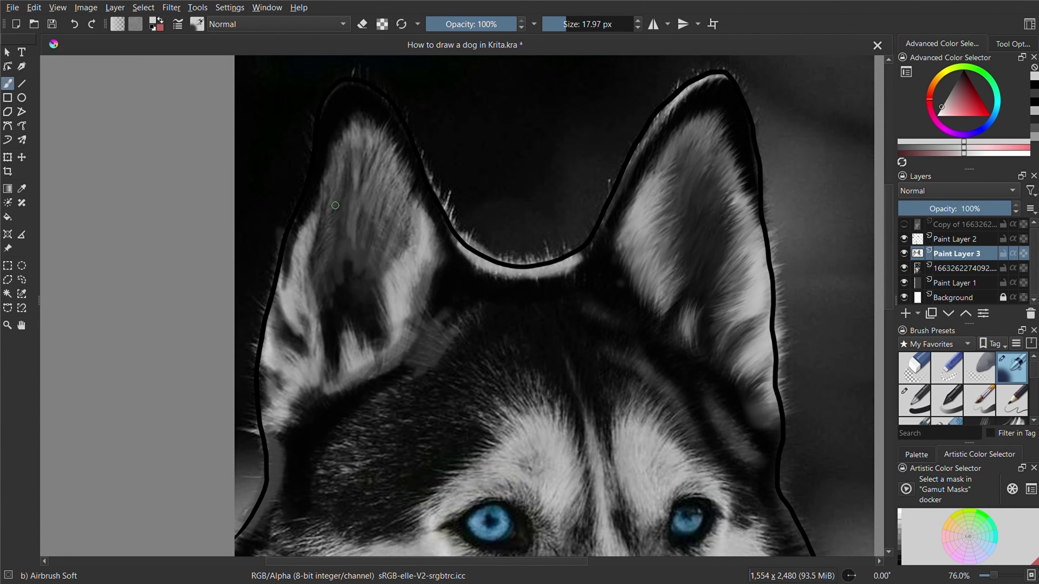
left_click_drag(335, 206, 319, 290)
left_click_drag(369, 166, 403, 246)
mouse_move(340, 147)
left_mouse_down()
mouse_move(327, 266)
mouse_move(301, 328)
left_mouse_up()
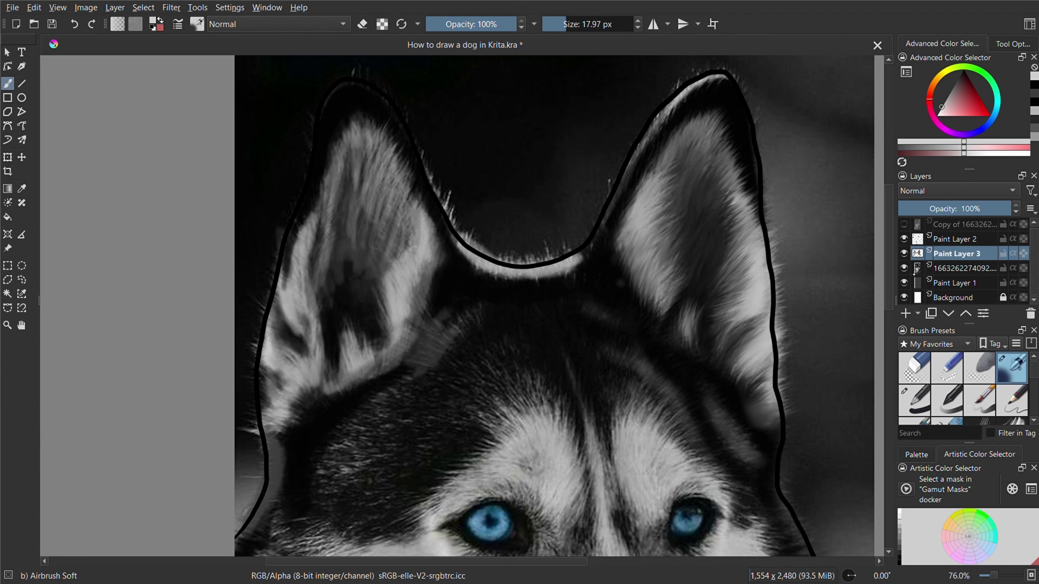
left_click(904, 268)
left_click_drag(343, 163, 401, 283)
left_click_drag(311, 237, 282, 356)
scroll(963, 389, "down", 2)
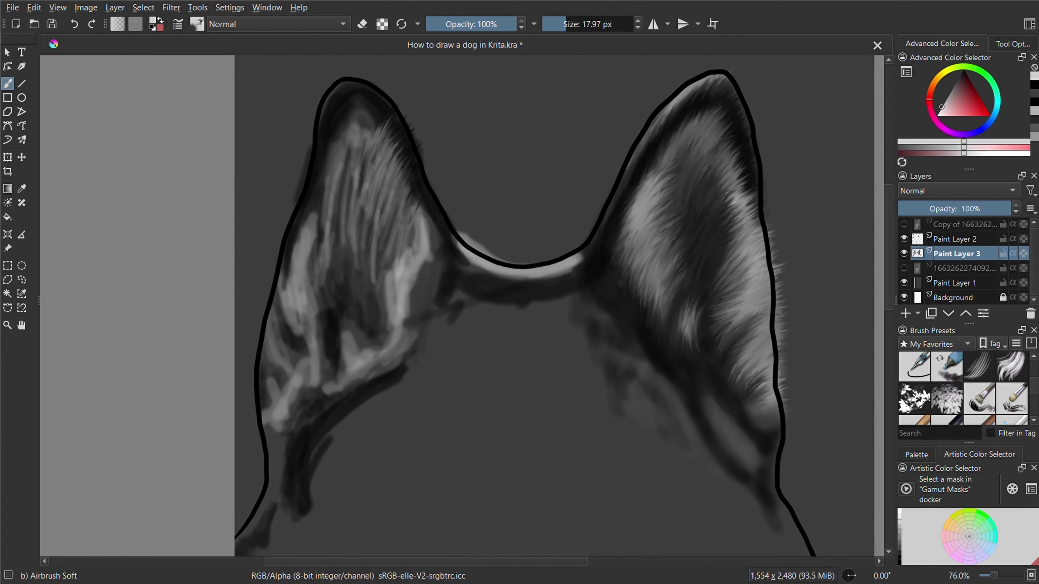
Step: Blend the left ear into streaky fur with Blender Knife Edge, adding dark and lighter strands
key("slash")
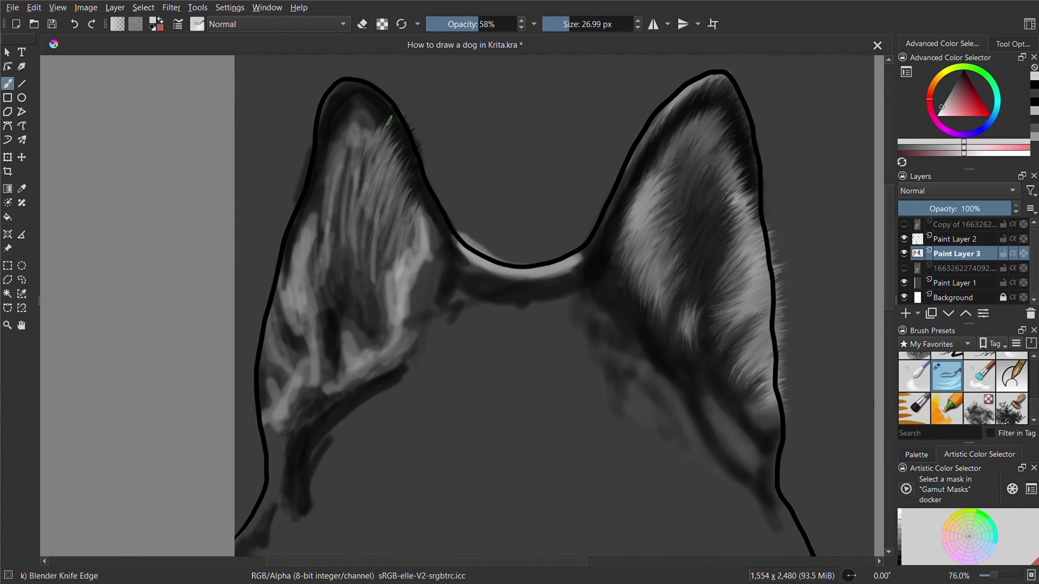
left_click_drag(369, 155, 409, 319)
left_click_drag(295, 221, 304, 300)
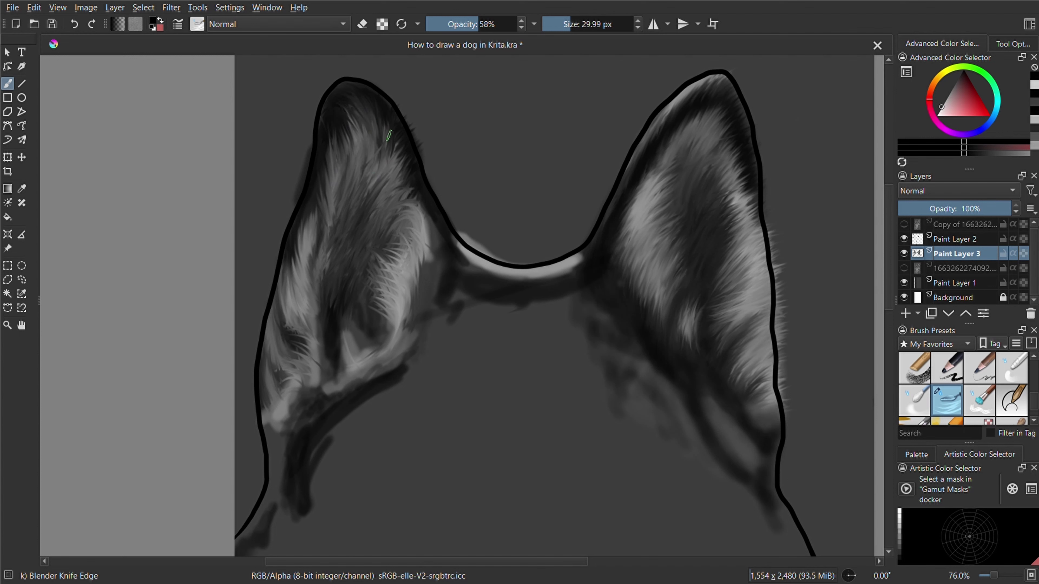
left_click_drag(395, 147, 404, 125)
left_click_drag(369, 320, 270, 417)
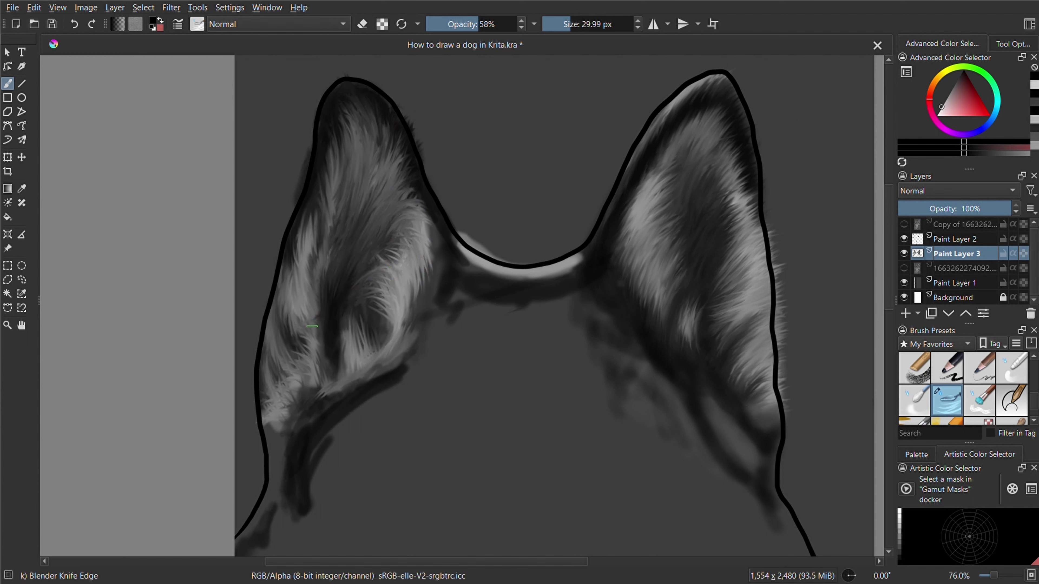
left_click_drag(315, 293, 308, 333)
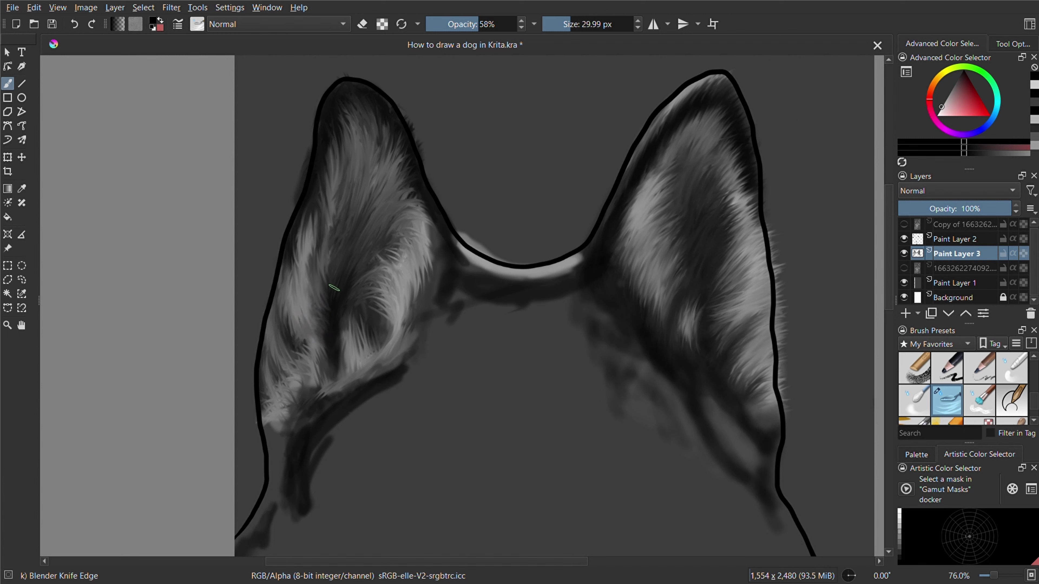
key("x")
key("[")
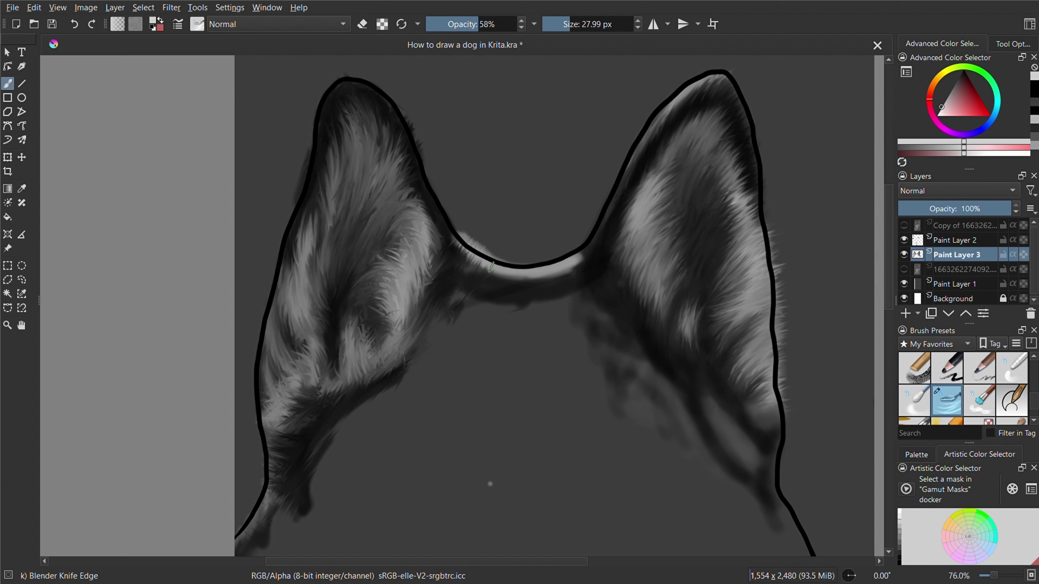
Step: Paint light fur strands along the bridge between the ears
left_click_drag(487, 266, 478, 252)
mouse_move(583, 258)
left_mouse_down()
mouse_move(565, 272)
mouse_move(491, 274)
mouse_move(469, 258)
mouse_move(491, 249)
mouse_move(480, 264)
mouse_move(514, 270)
left_mouse_up()
left_click_drag(527, 270, 529, 258)
mouse_move(518, 284)
left_mouse_down()
mouse_move(517, 270)
mouse_move(574, 258)
mouse_move(532, 250)
mouse_move(500, 270)
mouse_move(471, 261)
left_mouse_up()
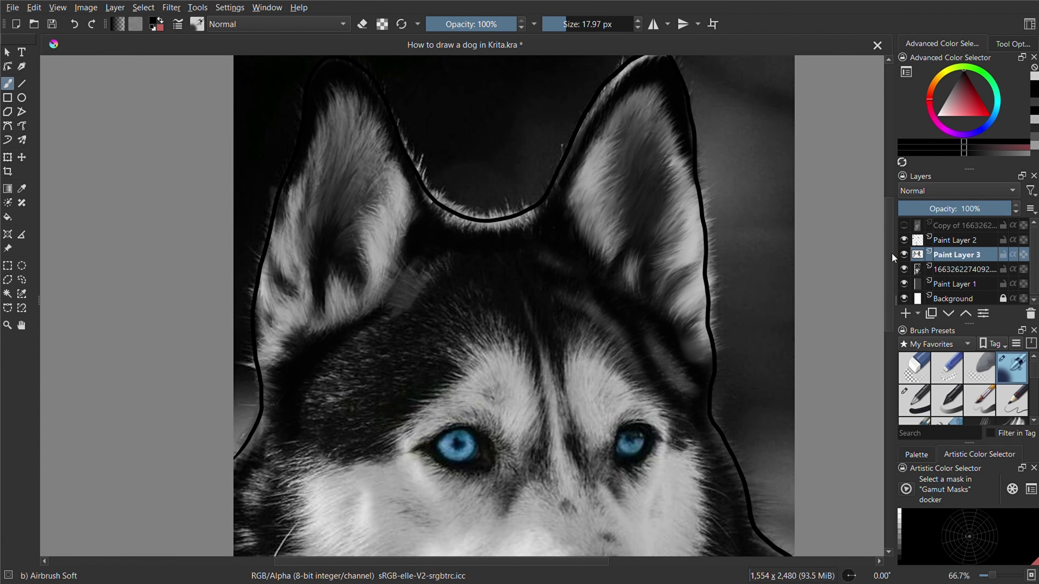
Step: Set the brush to about 20 px and darken the stripes between and below the eyes
mouse_move(487, 308)
left_mouse_down()
mouse_move(557, 272)
mouse_move(545, 314)
mouse_move(452, 297)
mouse_move(436, 378)
mouse_move(344, 412)
left_mouse_up()
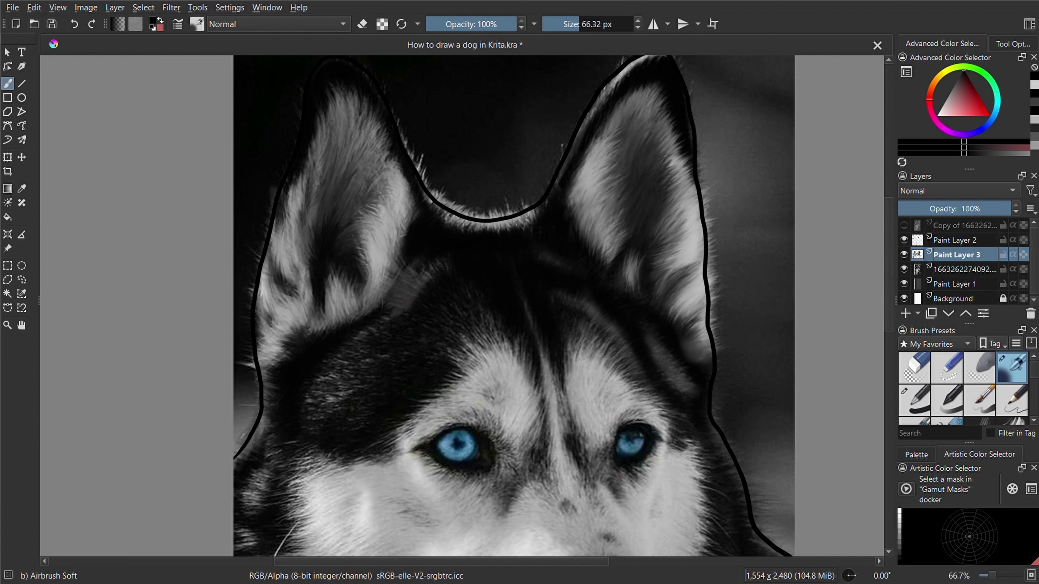
left_click_drag(579, 25, 572, 40)
mouse_move(564, 389)
left_mouse_down()
mouse_move(579, 450)
mouse_move(540, 476)
mouse_move(568, 436)
mouse_move(530, 498)
mouse_move(497, 509)
left_mouse_up()
left_click_drag(509, 434, 531, 480)
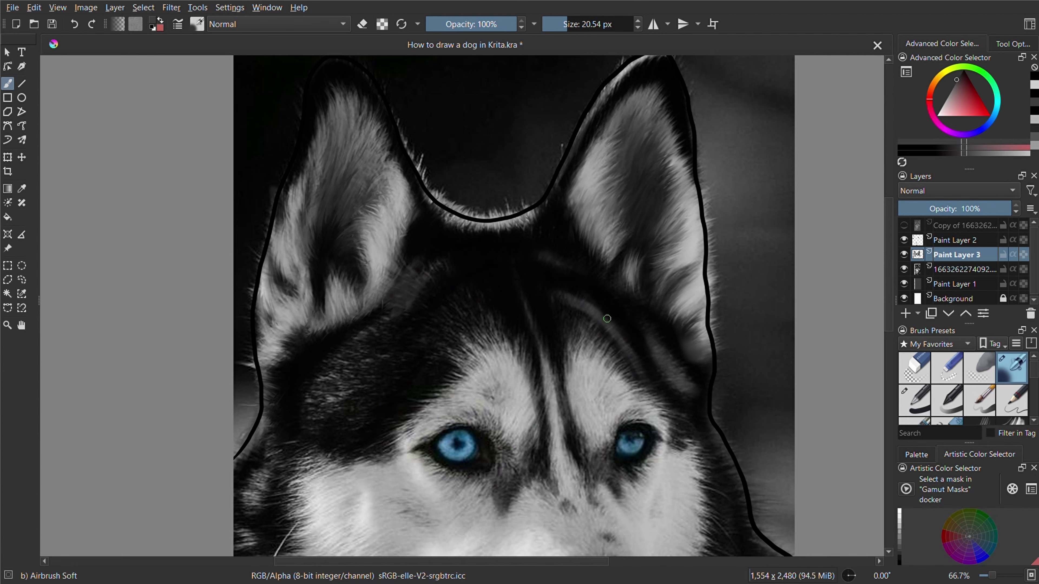
Step: Block in light grey toward the right cheek and near-black fur across the forehead
left_click(465, 308, "ctrl")
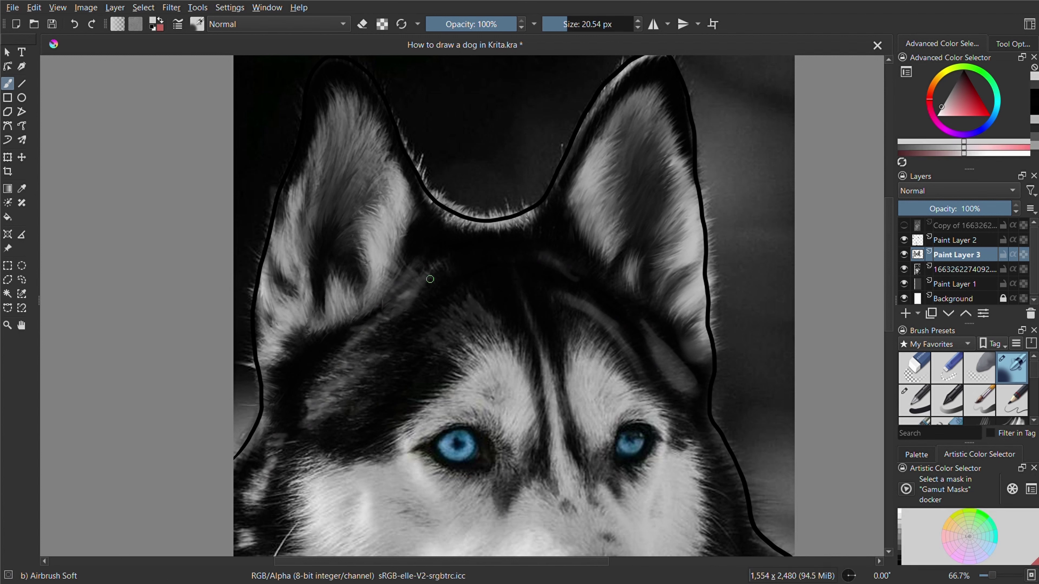
mouse_move(548, 257)
left_mouse_down()
mouse_move(614, 331)
mouse_move(654, 338)
left_mouse_up()
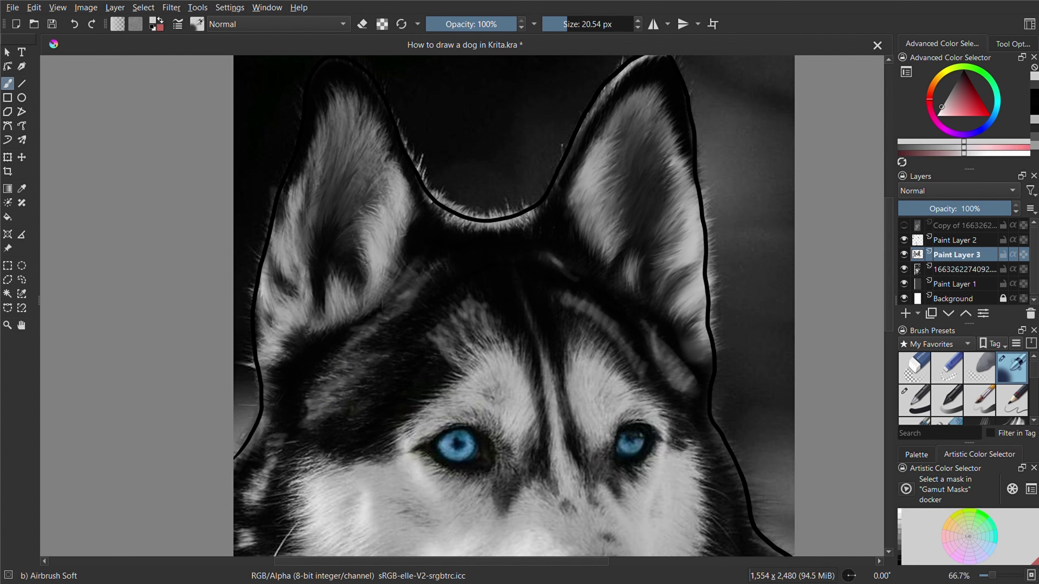
left_click(409, 299, "ctrl")
mouse_move(331, 395)
left_mouse_down()
mouse_move(368, 365)
mouse_move(323, 421)
left_mouse_up()
left_click_drag(430, 266, 381, 324)
mouse_move(565, 303)
left_mouse_down()
mouse_move(622, 332)
mouse_move(682, 397)
left_mouse_up()
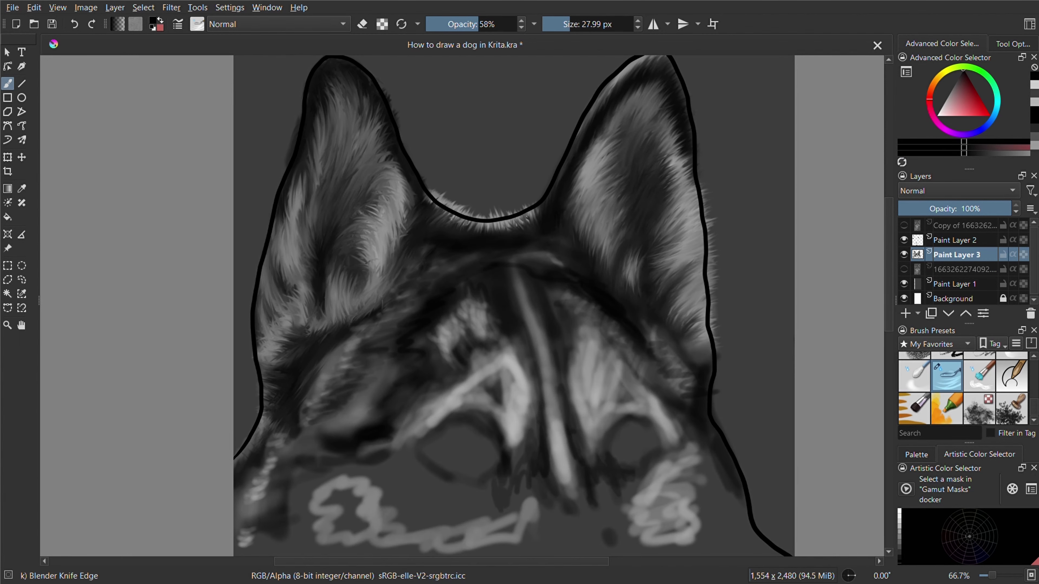
Step: Paint dark fur strokes and a light upward strand across the forehead
scroll(462, 487, "up", 1)
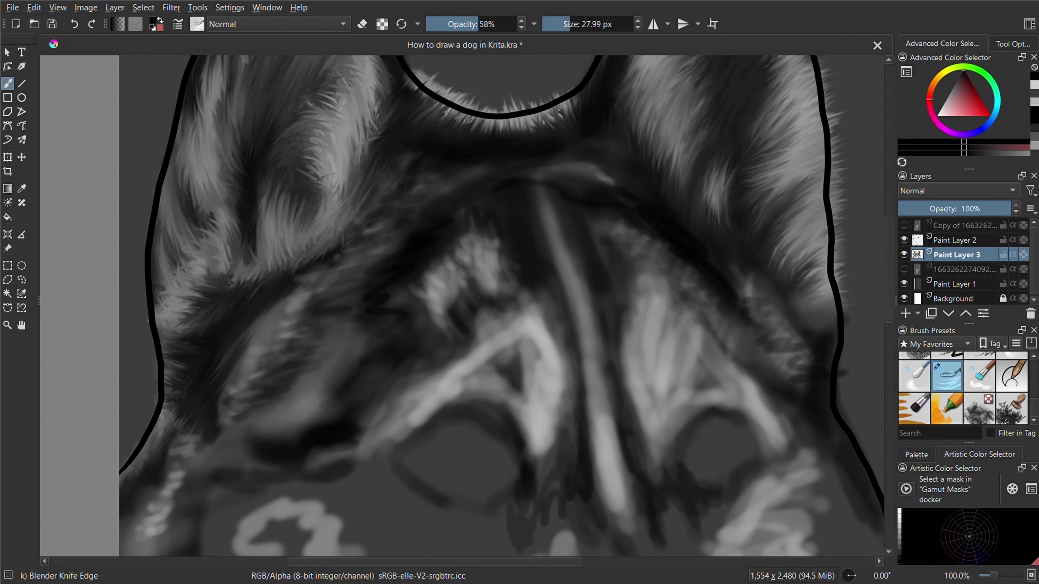
left_click_drag(583, 164, 600, 127)
mouse_move(580, 219)
left_mouse_down()
mouse_move(584, 158)
mouse_move(569, 181)
left_mouse_up()
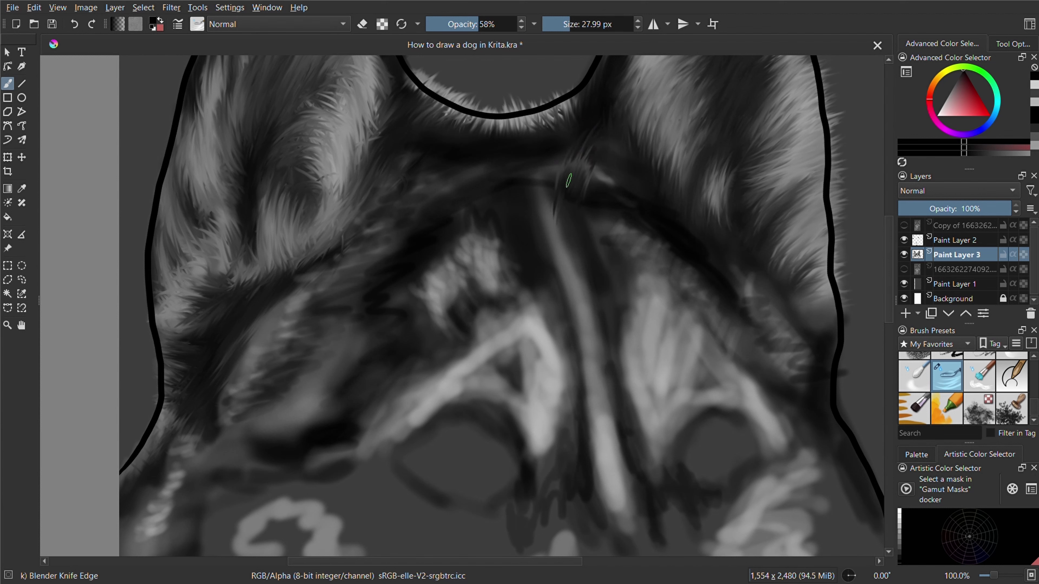
mouse_move(590, 217)
left_mouse_down()
mouse_move(604, 164)
mouse_move(561, 155)
mouse_move(544, 110)
left_mouse_up()
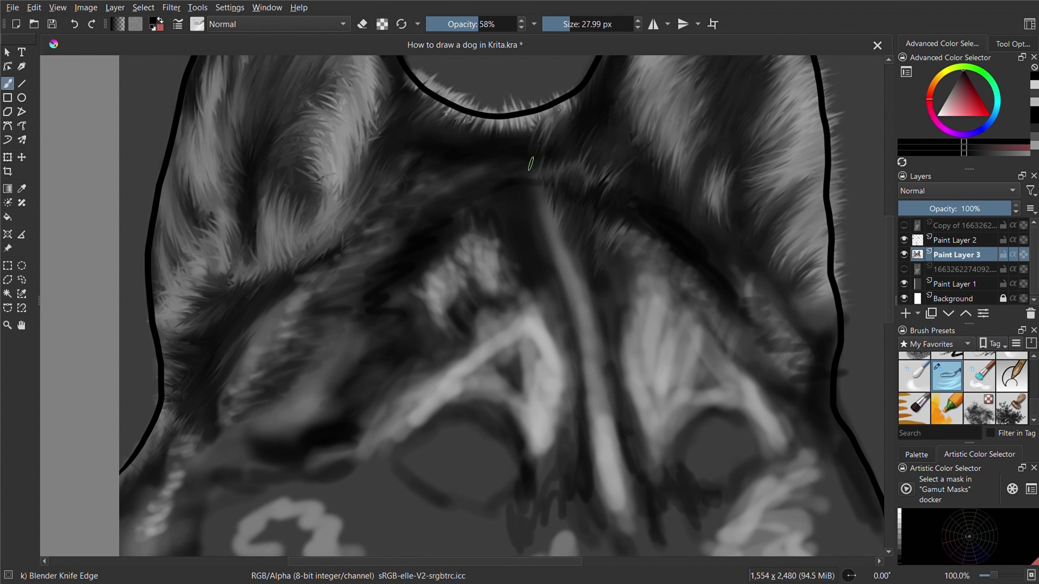
left_click_drag(531, 164, 534, 122)
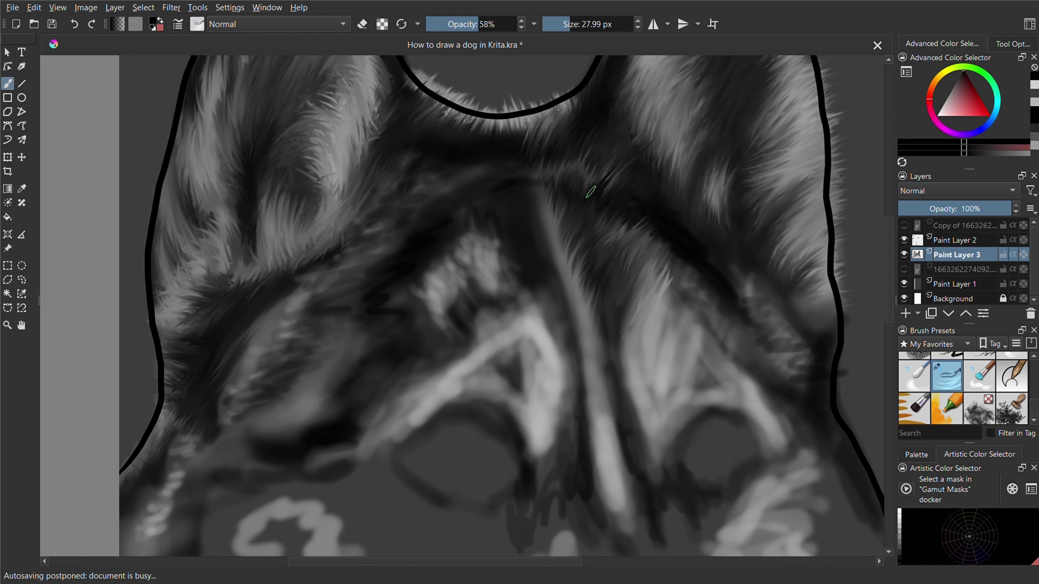
Step: Layer light and dark strands lower on the face and along the right-side fur
scroll(519, 491, "right", 3)
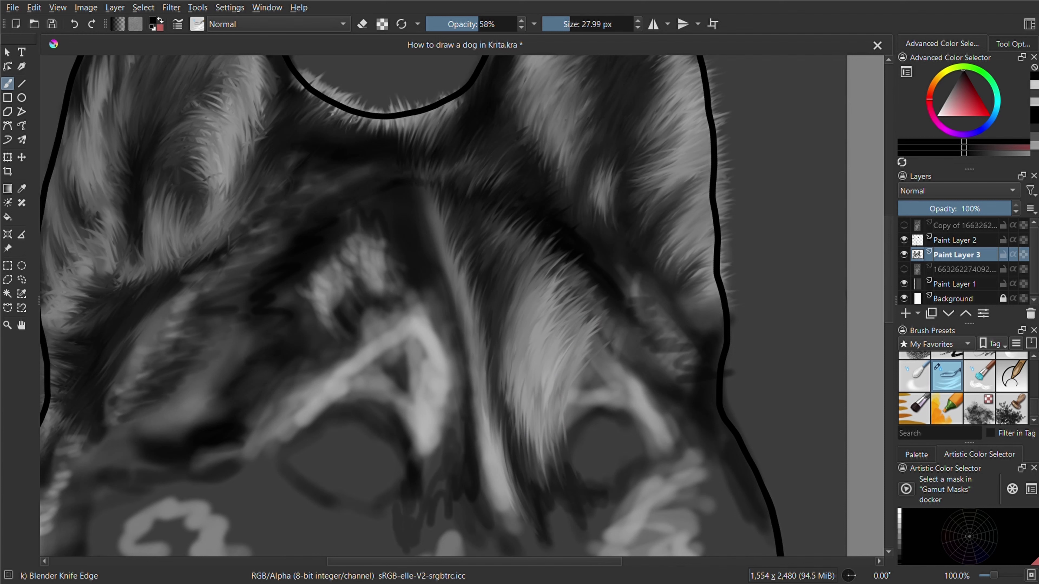
left_click_drag(567, 424, 546, 483)
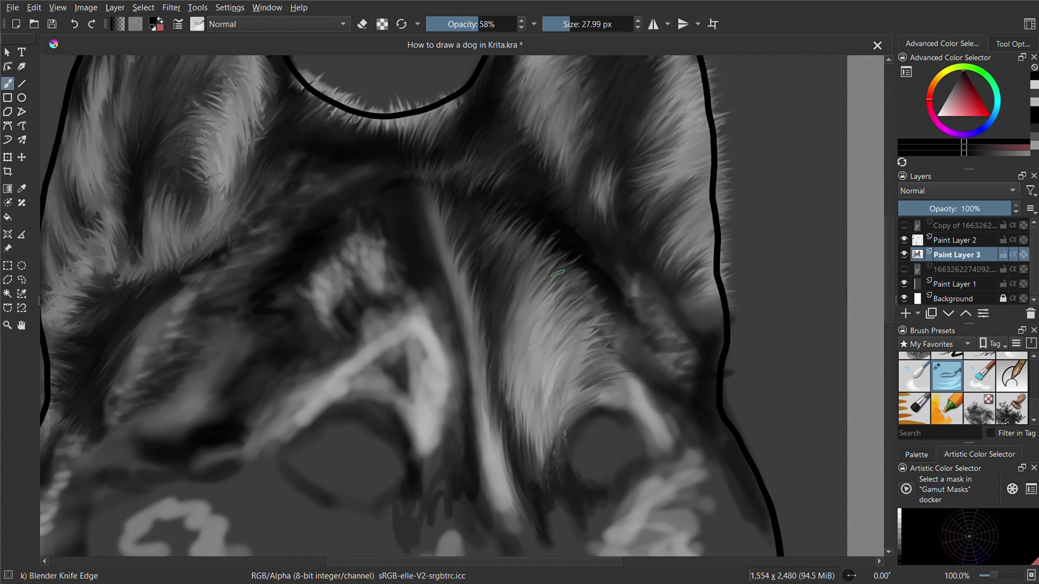
mouse_move(549, 287)
left_mouse_down()
mouse_move(638, 348)
mouse_move(636, 362)
left_mouse_up()
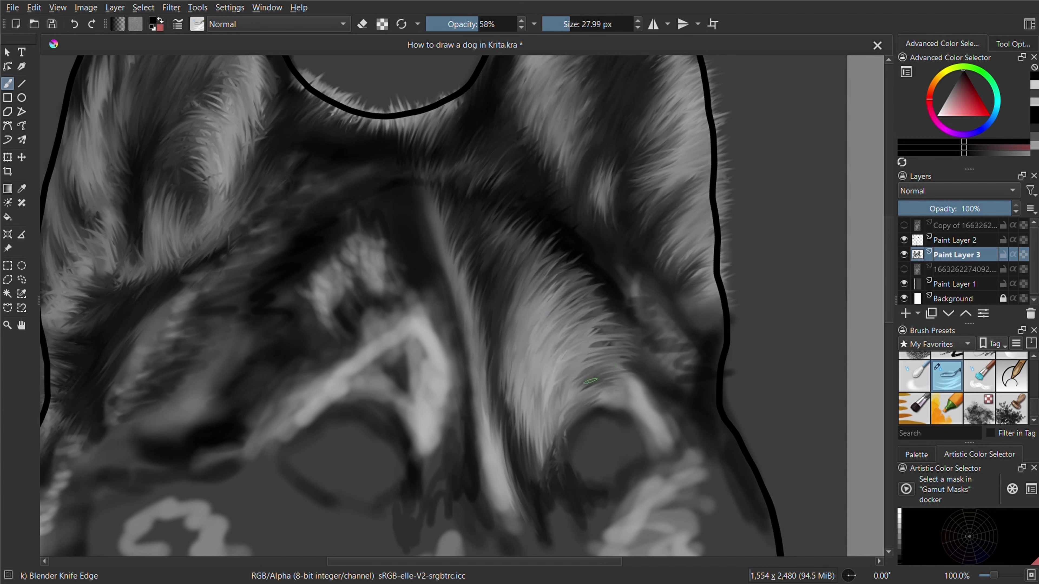
left_click_drag(716, 352, 651, 369)
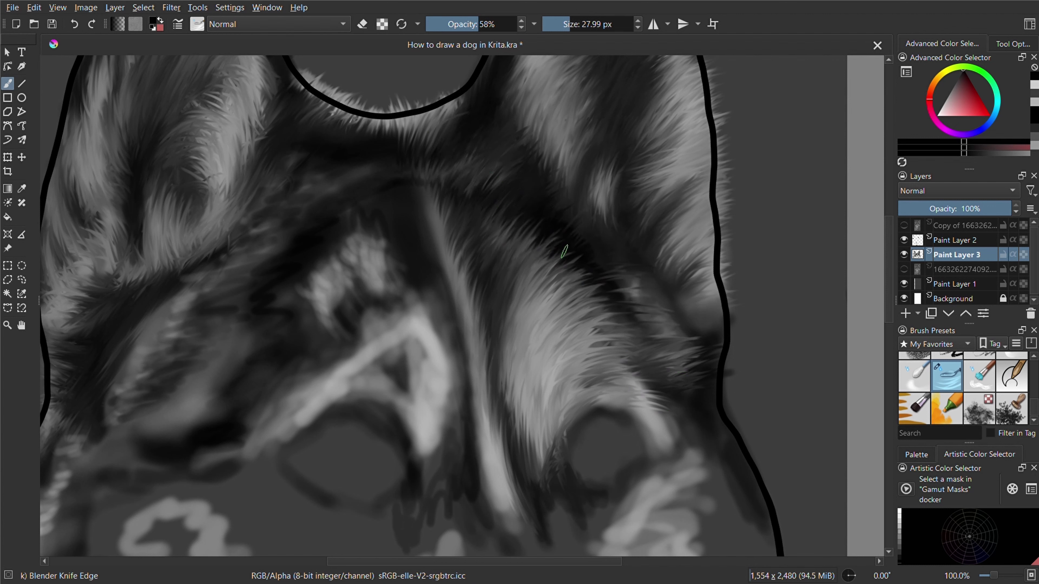
scroll(677, 312, "down", 3)
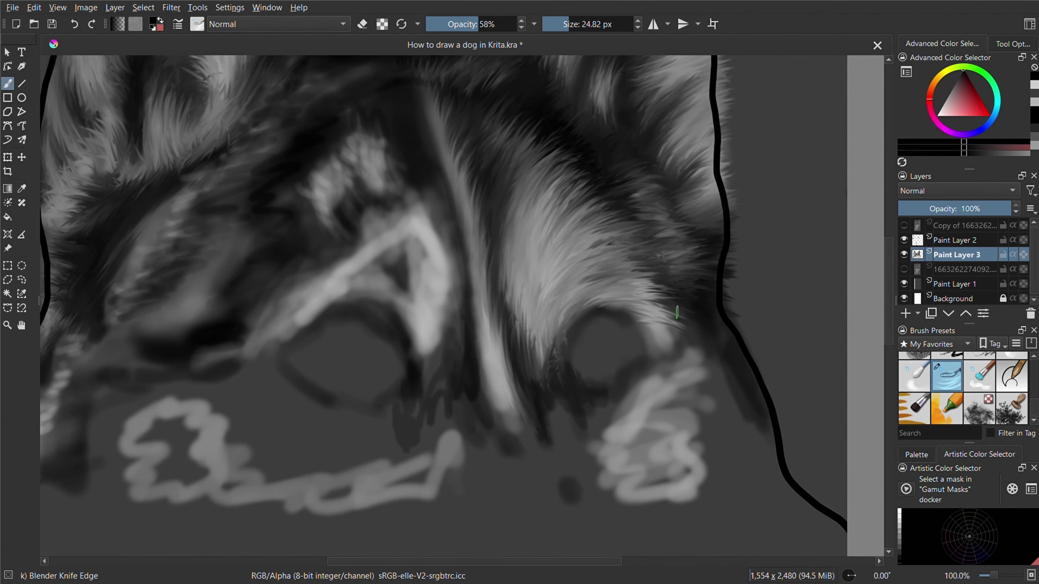
left_click_drag(683, 341, 671, 292)
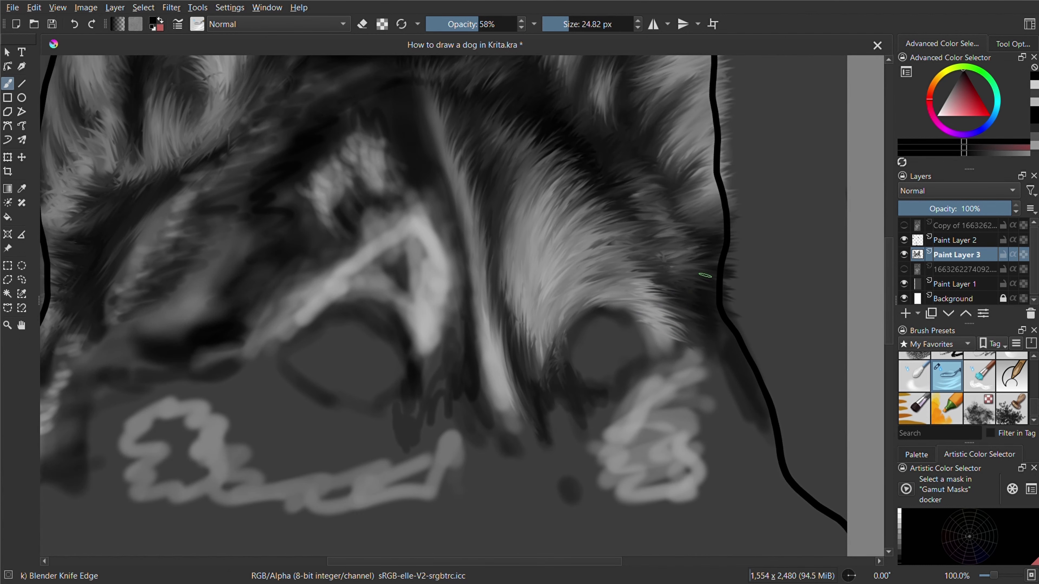
left_click_drag(737, 329, 647, 328)
left_click_drag(660, 244, 658, 228)
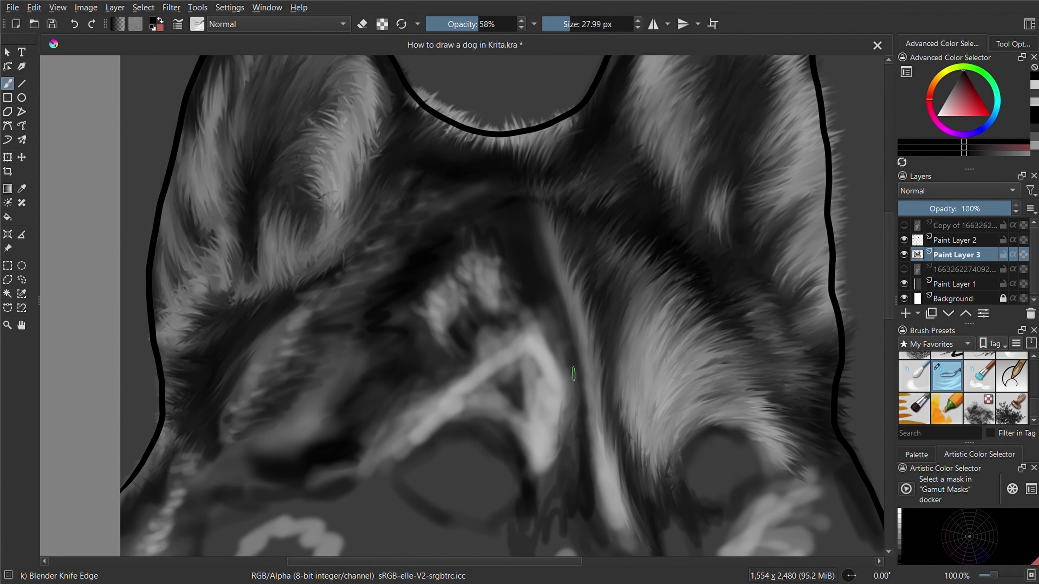
Step: Add dark and light strands to the fur beside the eye and below the forehead
left_click_drag(574, 374, 544, 278)
left_click_drag(568, 393, 539, 301)
mouse_move(558, 450)
left_mouse_down()
mouse_move(566, 411)
mouse_move(548, 317)
left_mouse_up()
left_click_drag(540, 352, 511, 305)
Step: Streak light and dark strands across the top of the head, plus a thin dark strand by the eye socket
mouse_move(354, 204)
left_mouse_down()
mouse_move(413, 181)
mouse_move(508, 176)
mouse_move(413, 209)
mouse_move(497, 188)
left_mouse_up()
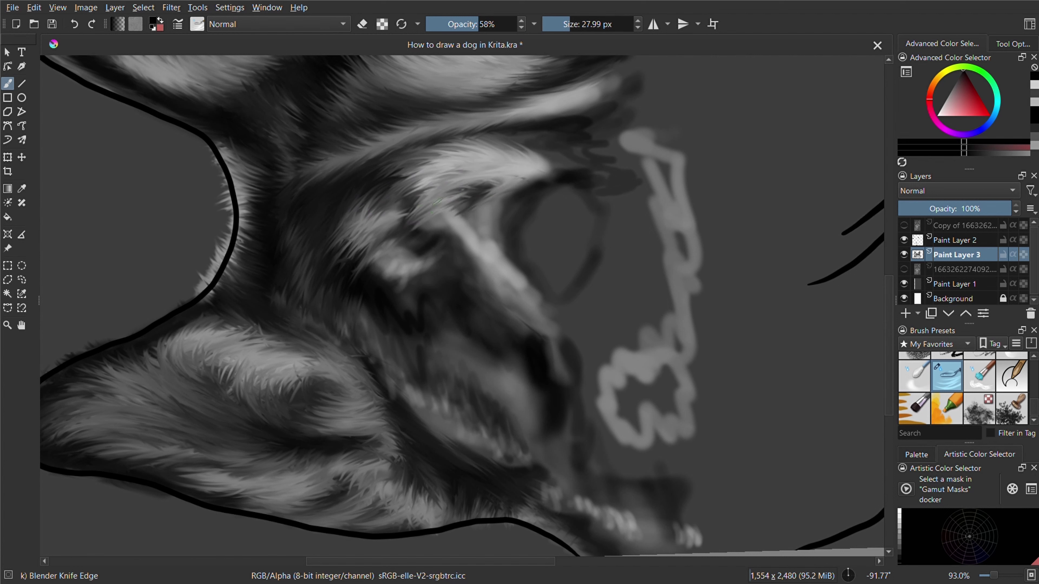
left_click_drag(443, 206, 499, 182)
left_click_drag(405, 234, 474, 188)
mouse_move(380, 221)
left_mouse_down()
mouse_move(429, 180)
mouse_move(409, 174)
left_mouse_up()
left_click_drag(369, 205, 442, 160)
left_click_drag(340, 297, 393, 215)
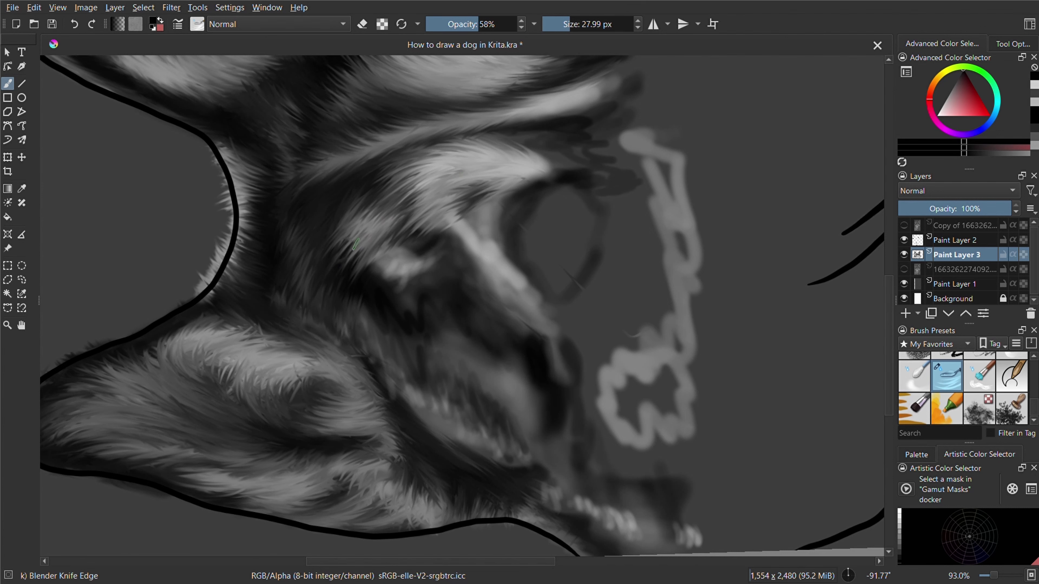
left_click_drag(341, 273, 359, 232)
left_click_drag(323, 289, 356, 234)
left_click_drag(383, 287, 409, 245)
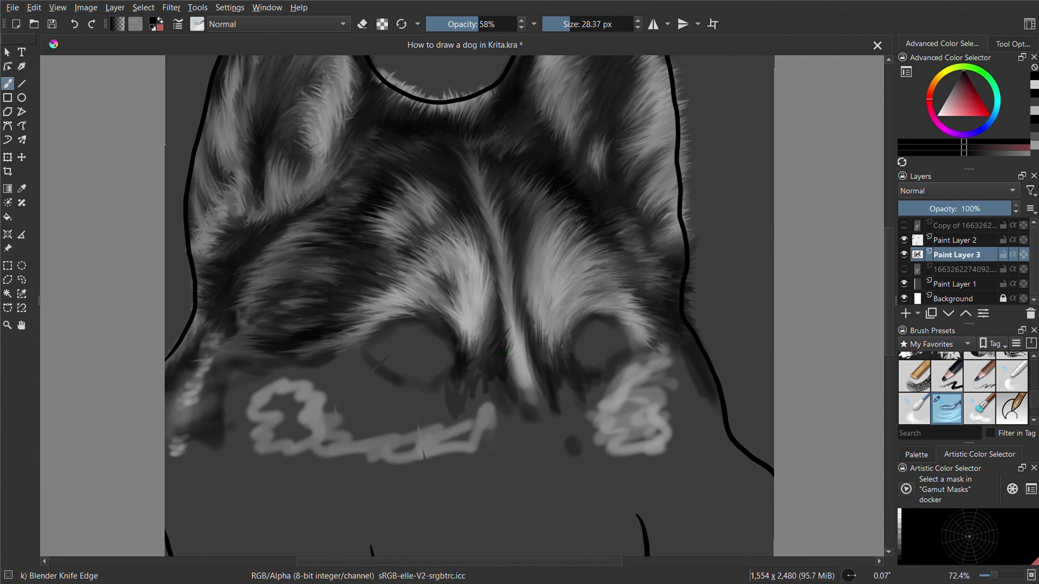
left_click_drag(513, 334, 529, 359)
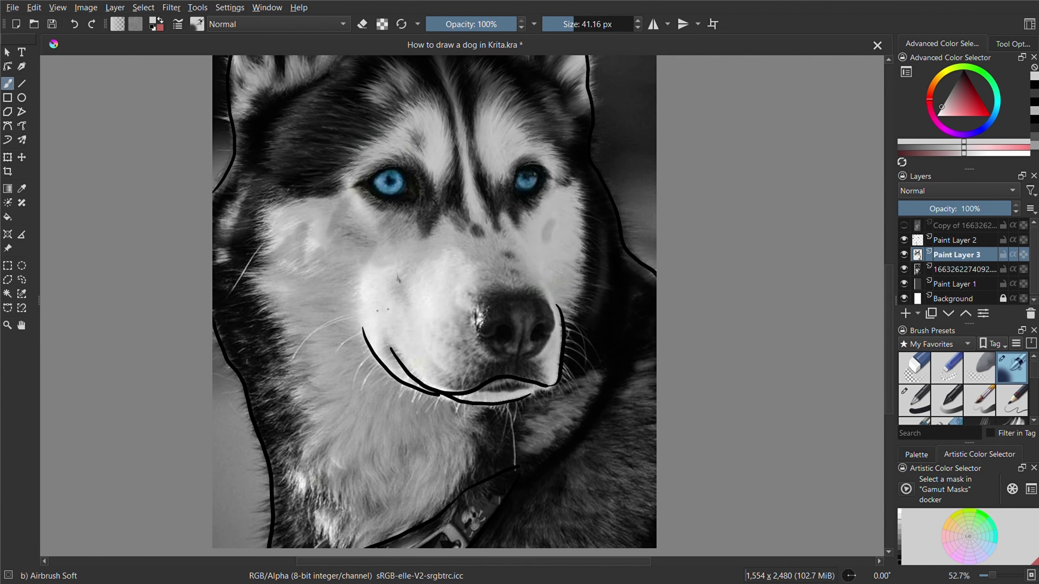
Step: Sample dark and light greys from the reference fur and slightly shrink the brush
left_click(632, 399, "ctrl")
left_click_drag(585, 528, 578, 514)
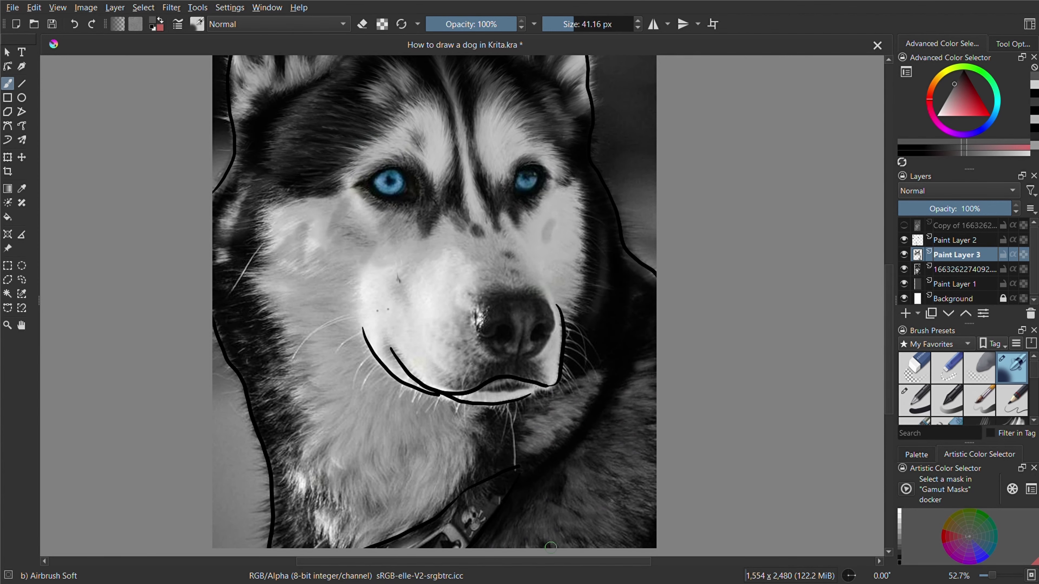
left_click(575, 406, "ctrl")
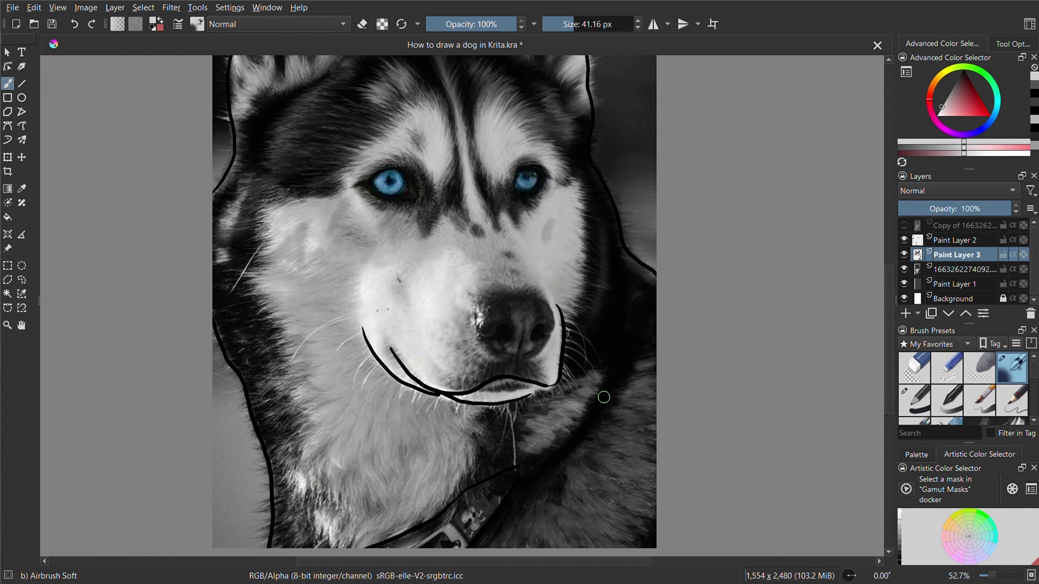
mouse_move(642, 391)
left_mouse_down()
mouse_move(536, 541)
mouse_move(549, 511)
mouse_move(566, 539)
mouse_move(651, 373)
mouse_move(544, 434)
mouse_move(568, 387)
mouse_move(544, 425)
mouse_move(653, 344)
mouse_move(572, 332)
left_mouse_up()
left_click(527, 538, "ctrl")
key("bracketleft")
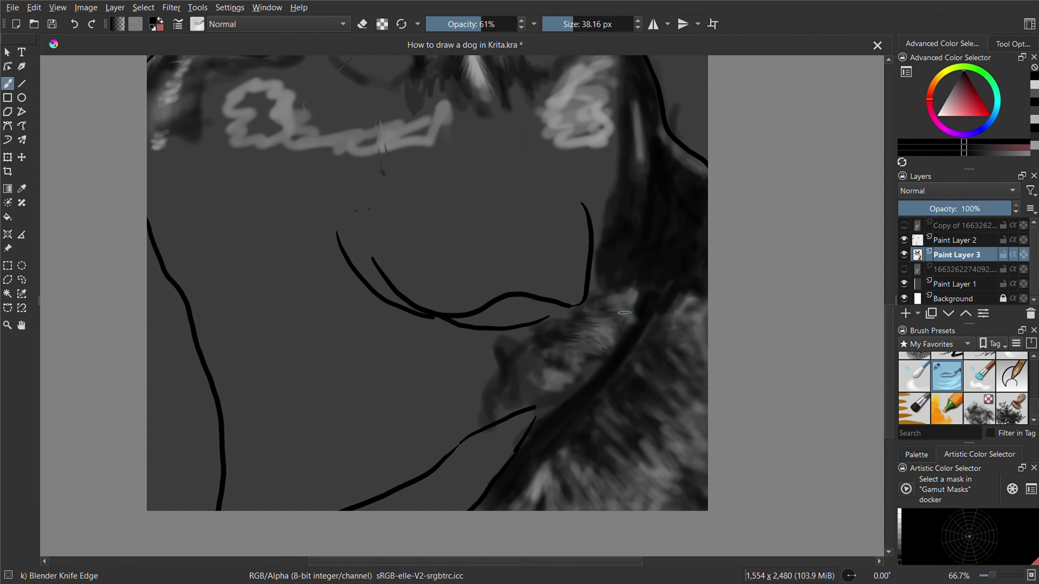
Step: Streak light fur beside the muzzle and across the neck, darkening toward the bottom
left_click_drag(636, 301, 603, 290)
mouse_move(630, 330)
left_mouse_down()
mouse_move(546, 342)
mouse_move(655, 298)
mouse_move(616, 291)
mouse_move(604, 270)
left_mouse_up()
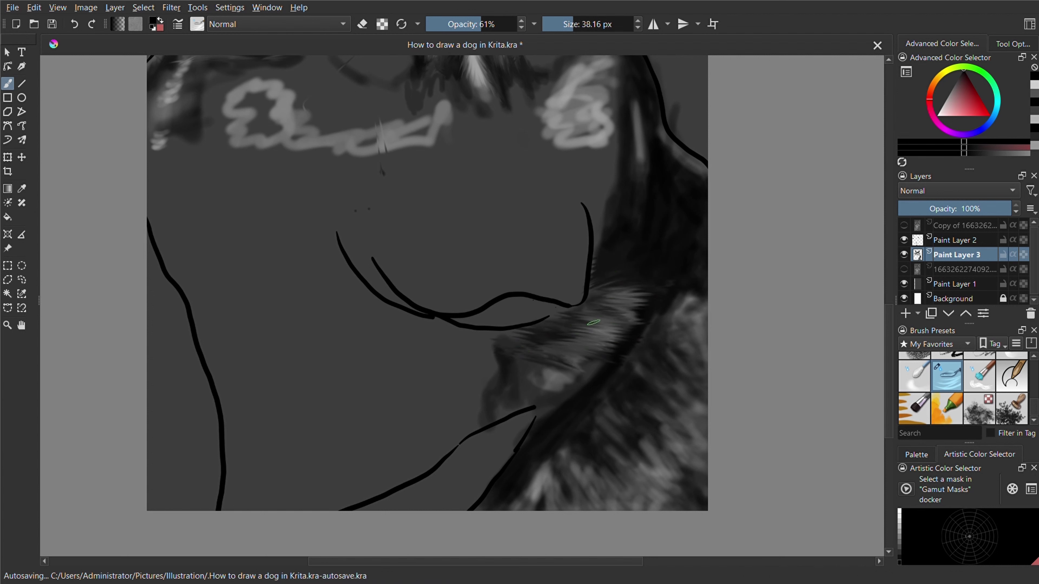
left_click_drag(573, 381, 505, 370)
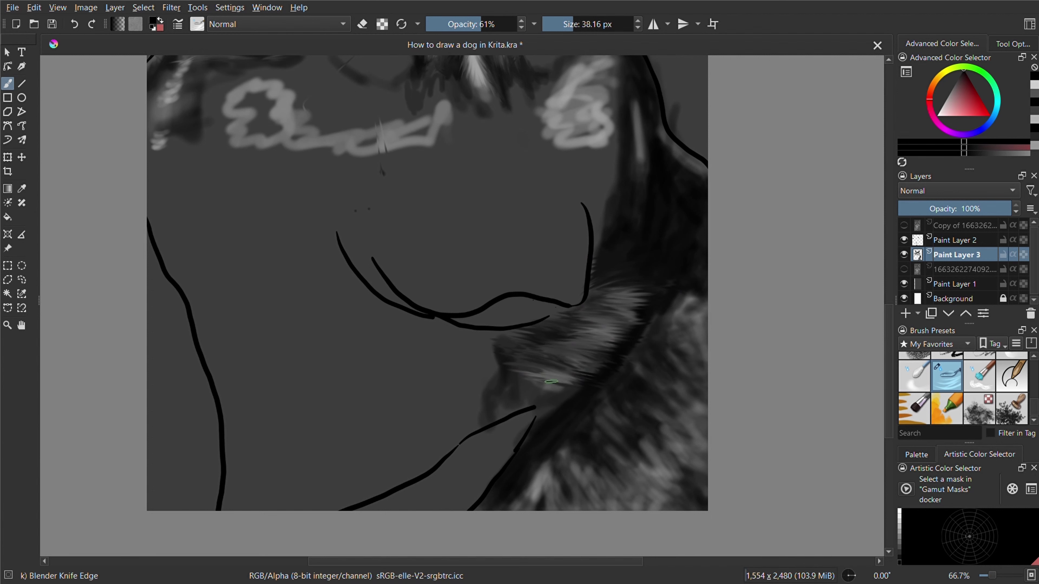
mouse_move(572, 381)
left_mouse_down()
mouse_move(486, 355)
mouse_move(489, 338)
mouse_move(469, 482)
left_mouse_up()
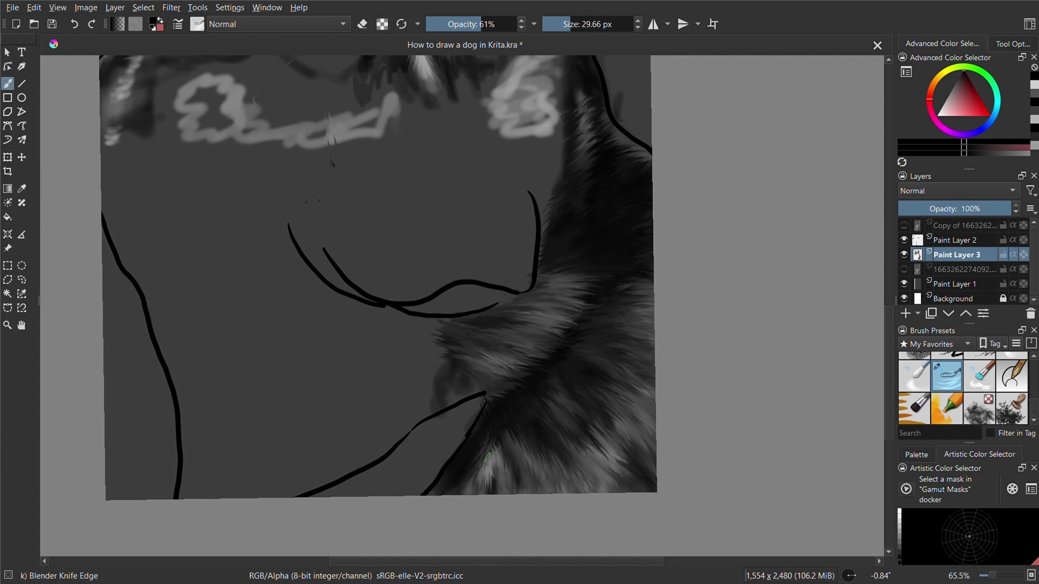
left_click_drag(505, 418, 475, 441)
left_click_drag(492, 407, 494, 491)
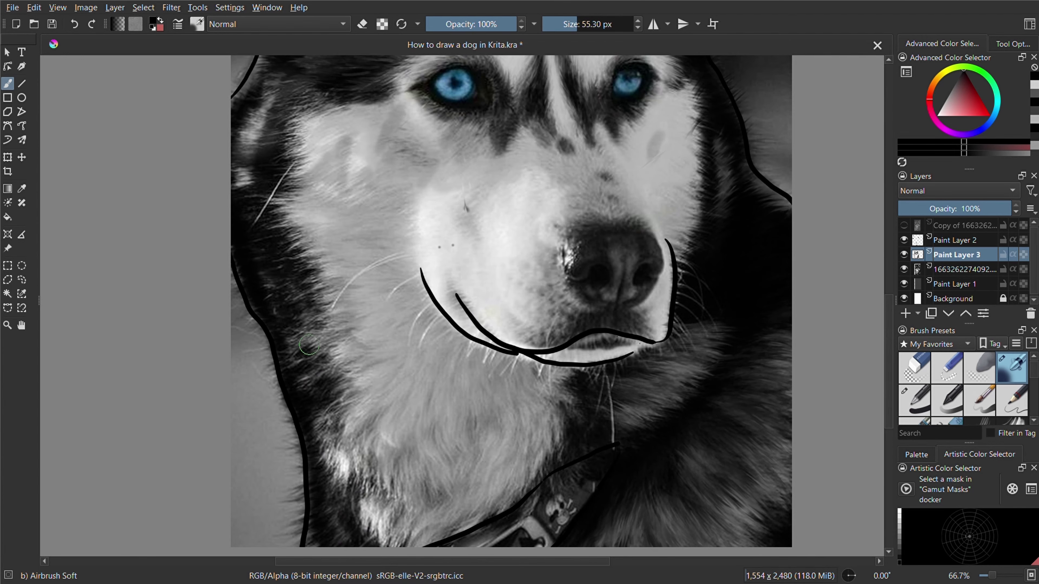
Step: Darken the upper-left fur and add light strands to the neck fur
left_click_drag(577, 40, 571, 40)
mouse_move(250, 209)
left_mouse_down()
mouse_move(282, 115)
mouse_move(264, 140)
mouse_move(250, 232)
mouse_move(319, 383)
mouse_move(323, 470)
mouse_move(302, 495)
left_mouse_up()
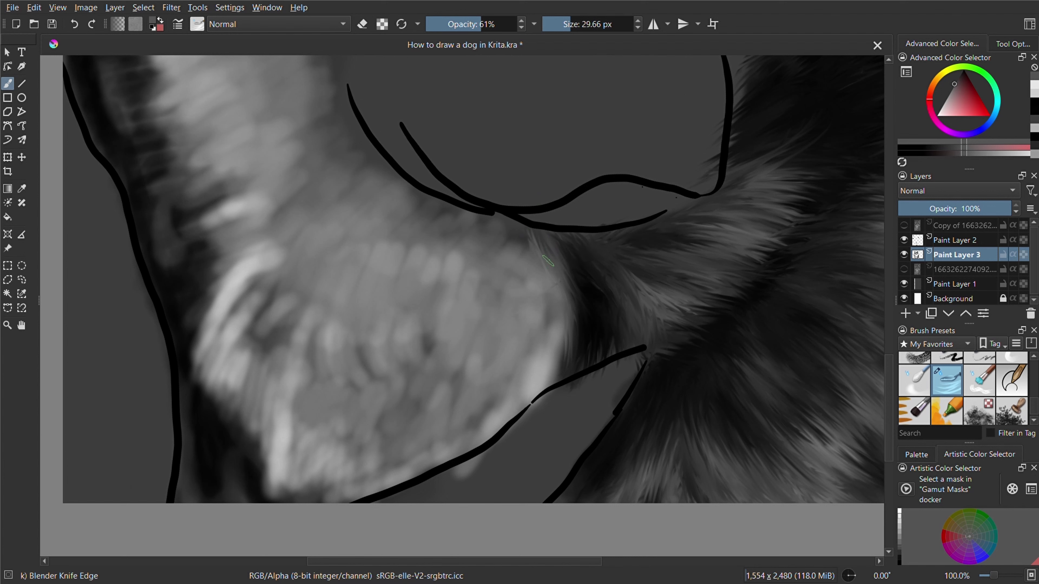
left_click_drag(542, 264, 534, 232)
left_click_drag(526, 260, 517, 233)
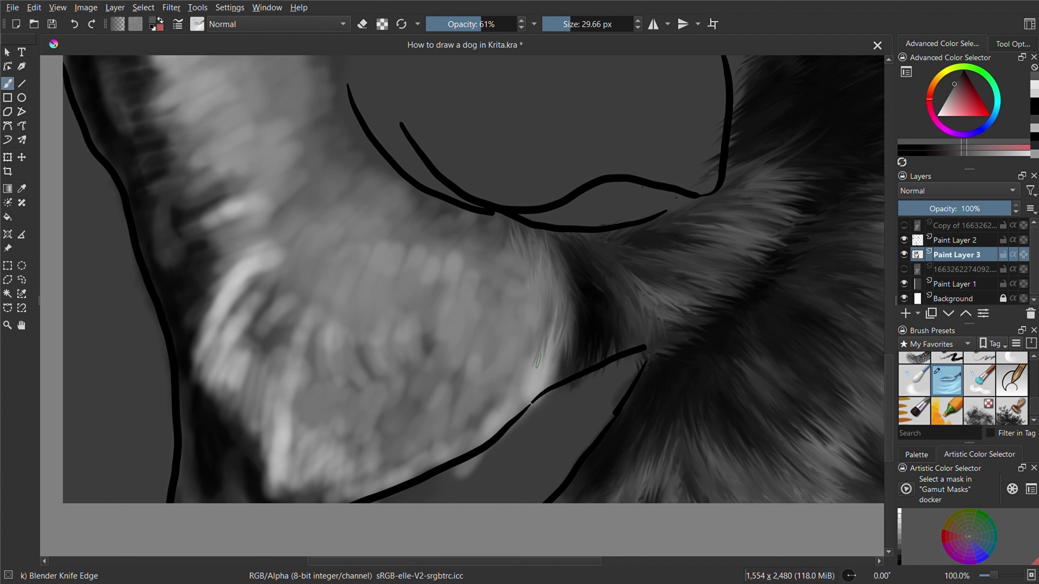
left_click_drag(524, 409, 529, 395)
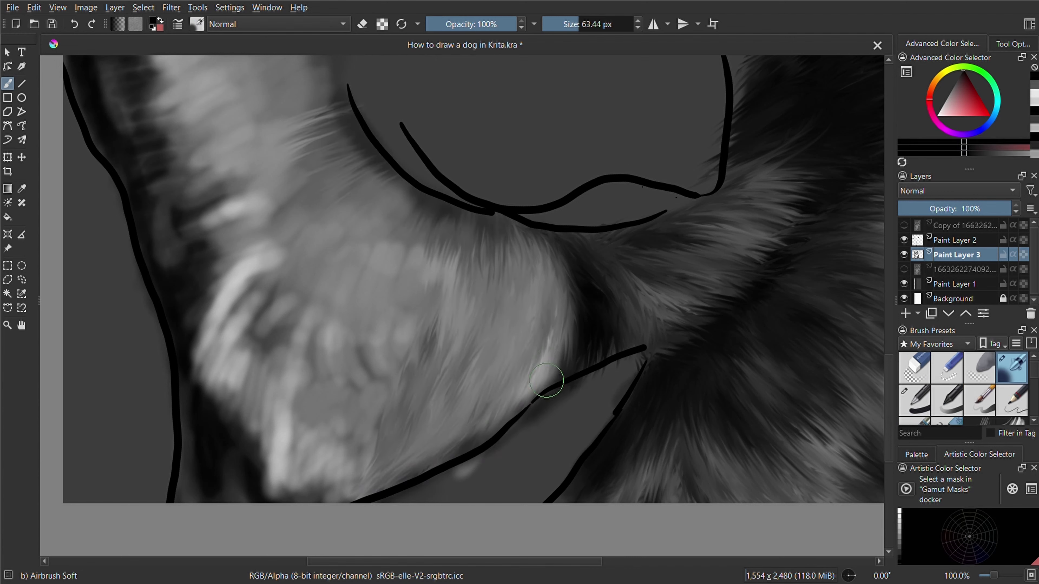
Step: With a much smaller soft airbrush, darken fur above the outline and add light strokes upward
key("slash")
left_click_drag(474, 450, 418, 471)
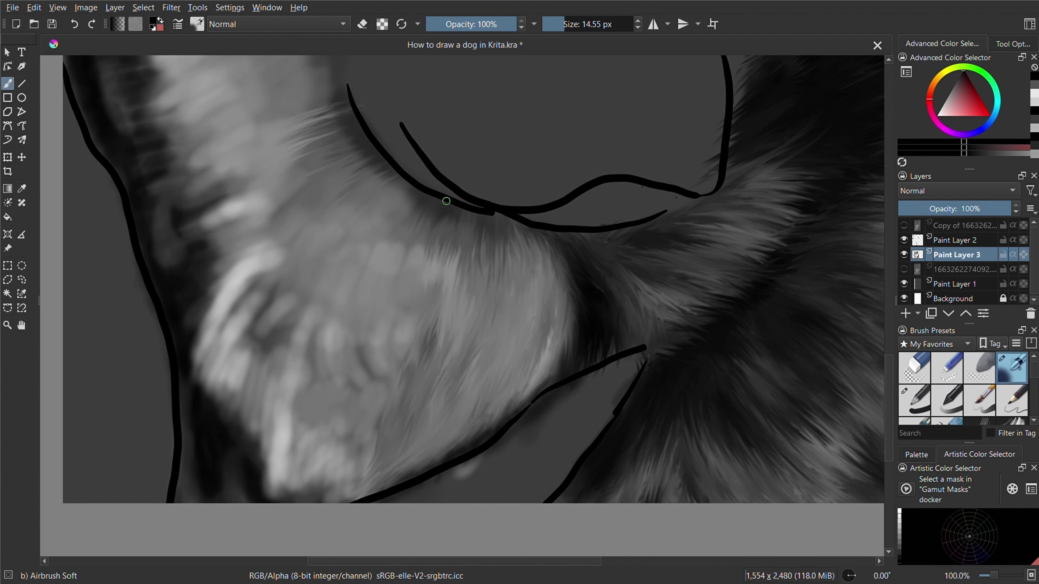
left_click_drag(446, 202, 395, 195)
left_click(479, 224, "ctrl")
mouse_move(454, 221)
left_mouse_down()
mouse_move(376, 172)
mouse_move(335, 99)
left_mouse_up()
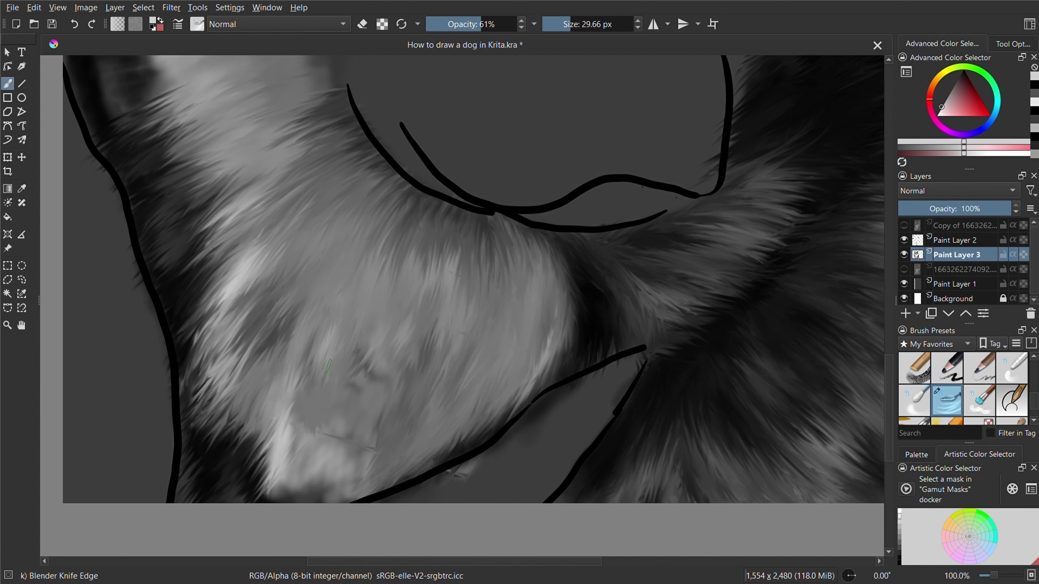
Step: Paint light fur strands left of centre and through the lower-left chest
left_click_drag(250, 429, 255, 352)
left_click_drag(233, 405, 237, 348)
left_click_drag(216, 385, 200, 356)
mouse_move(197, 405)
left_mouse_down()
mouse_move(224, 343)
mouse_move(223, 354)
mouse_move(217, 305)
mouse_move(227, 265)
mouse_move(213, 256)
mouse_move(225, 184)
left_mouse_up()
left_click_drag(197, 327, 224, 261)
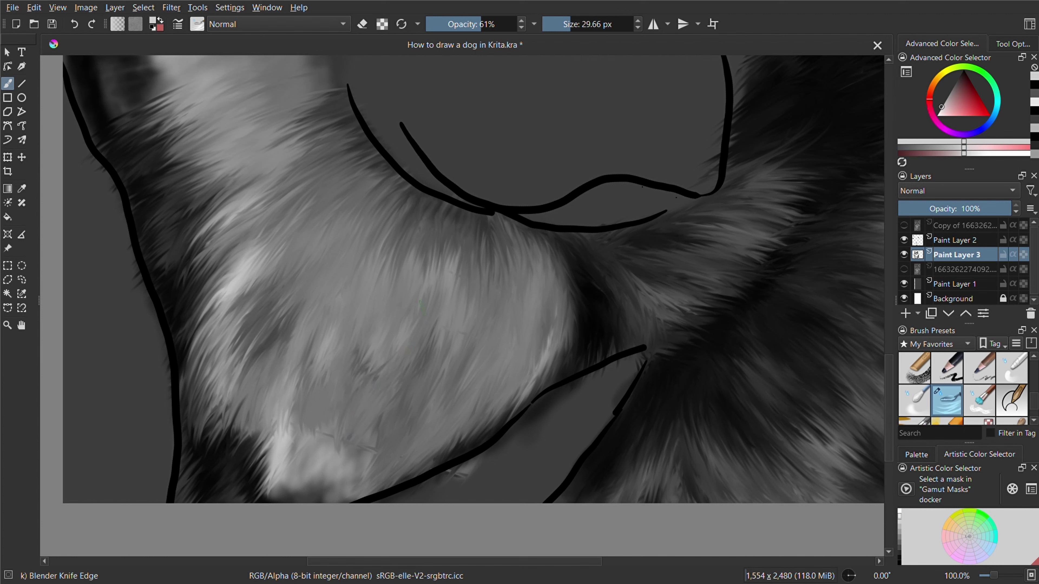
left_click_drag(323, 495, 353, 448)
mouse_move(286, 501)
left_mouse_down()
mouse_move(331, 438)
mouse_move(284, 464)
mouse_move(299, 440)
left_mouse_up()
left_click_drag(268, 483, 299, 409)
mouse_move(235, 483)
left_mouse_down()
mouse_move(254, 416)
mouse_move(268, 434)
left_mouse_up()
left_click_drag(253, 501, 280, 465)
Step: Add more light strands across the left chest fur
left_click_drag(360, 368, 352, 350)
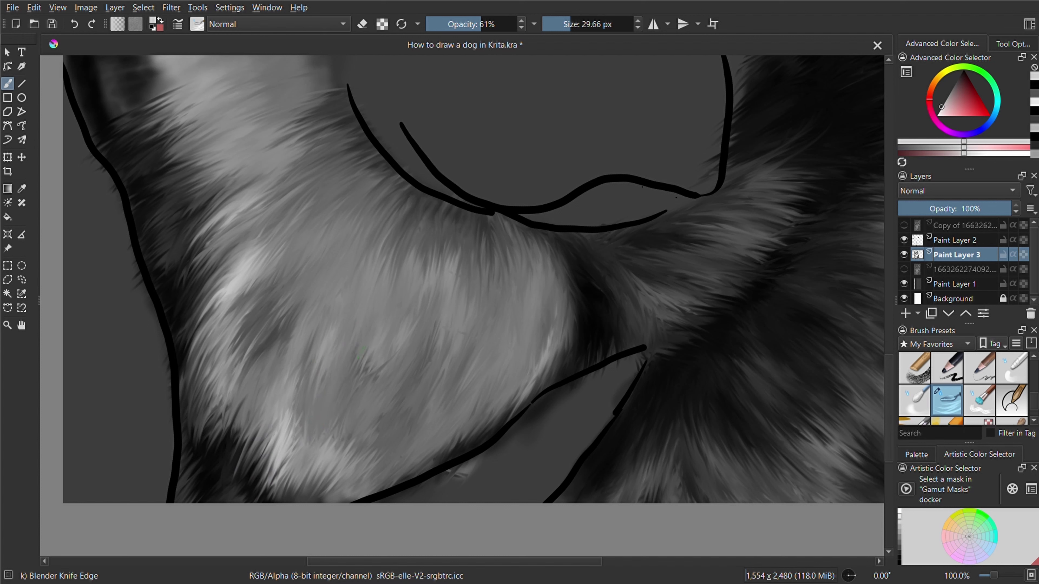
left_click_drag(323, 477, 348, 434)
mouse_move(235, 429)
left_mouse_down()
mouse_move(262, 360)
mouse_move(253, 364)
left_mouse_up()
mouse_move(205, 437)
left_mouse_down()
mouse_move(225, 395)
mouse_move(217, 325)
left_mouse_up()
left_click_drag(201, 409, 225, 342)
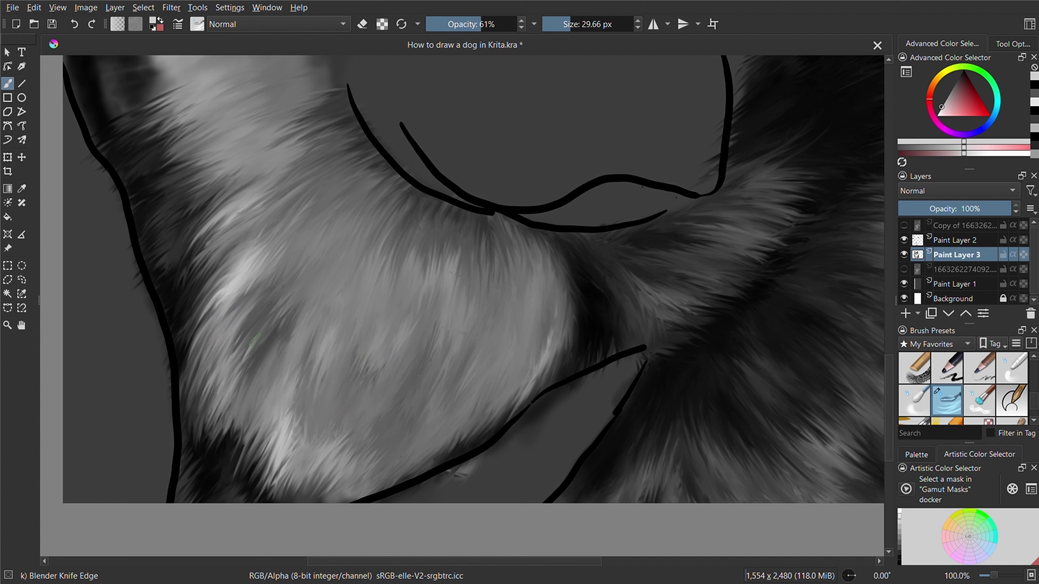
mouse_move(211, 448)
left_mouse_down()
mouse_move(229, 405)
mouse_move(192, 403)
left_mouse_up()
Step: With a slightly smaller brush, paint darker fur strands in the lower-left chest, then zoom out
key("bracketleft")
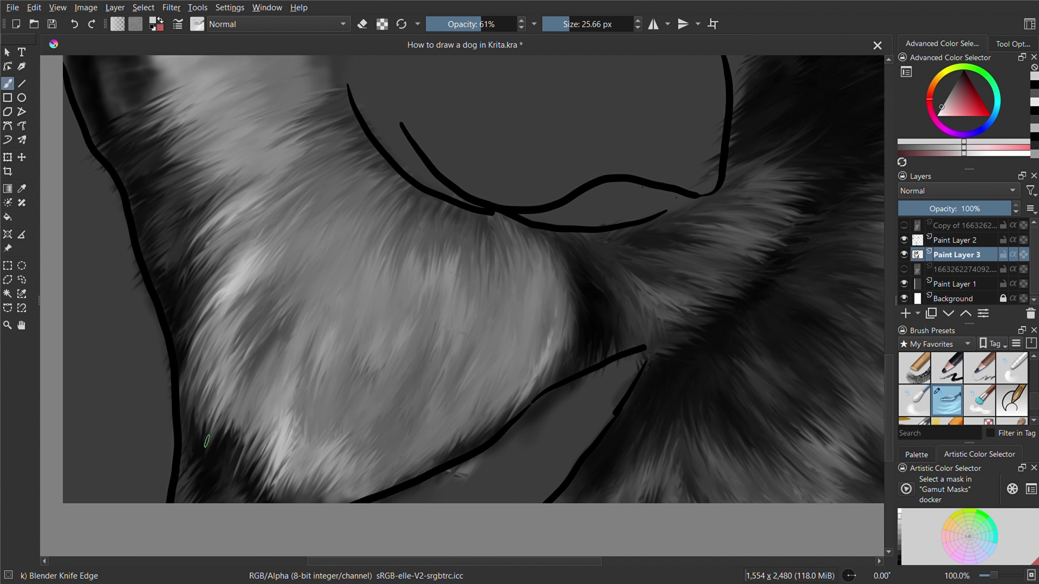
mouse_move(244, 458)
left_mouse_down()
mouse_move(253, 425)
mouse_move(227, 395)
mouse_move(197, 388)
left_mouse_up()
left_click_drag(193, 448, 192, 379)
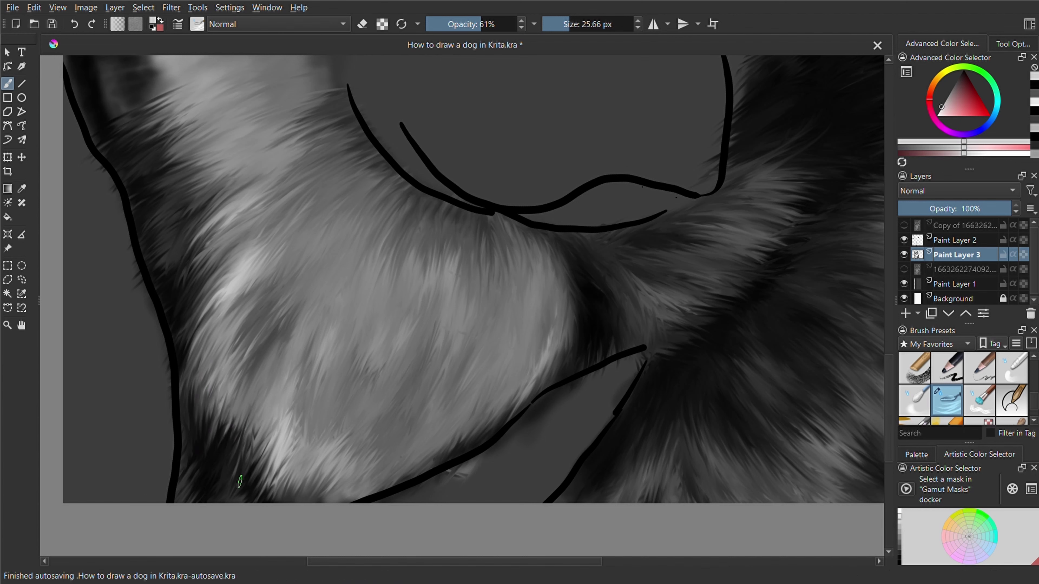
mouse_move(247, 466)
left_mouse_down()
mouse_move(245, 413)
mouse_move(274, 446)
left_mouse_up()
mouse_move(270, 489)
left_mouse_down()
mouse_move(288, 450)
mouse_move(262, 425)
left_mouse_up()
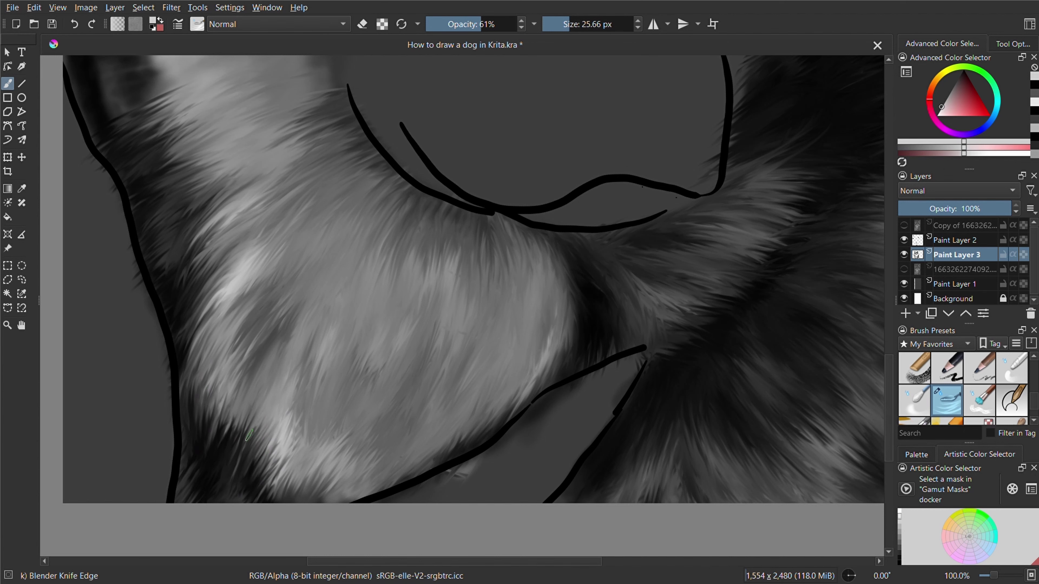
key("minus")
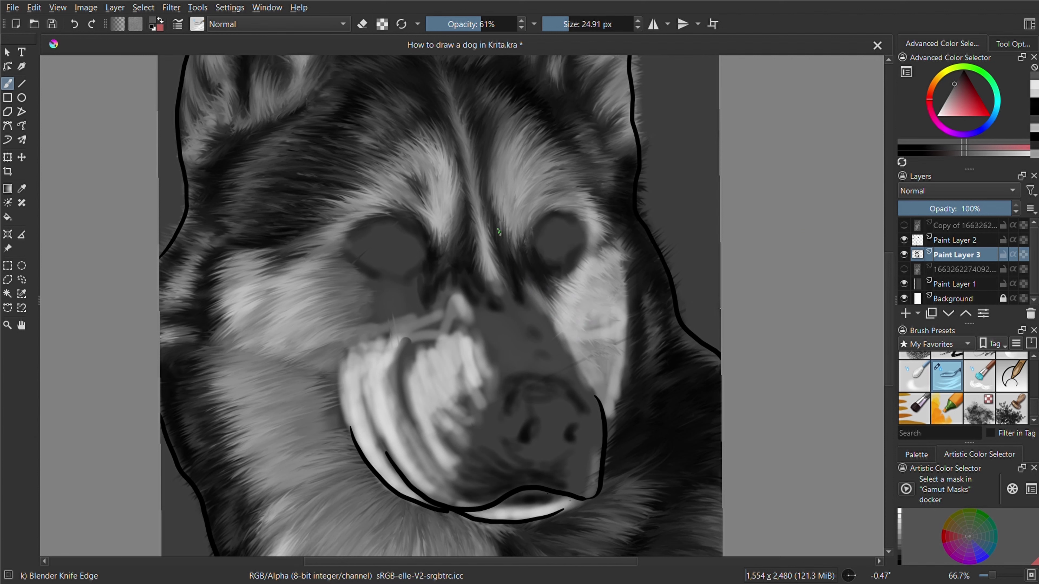
Step: Add light fur strands on the cheek below the eye, then darken the eye's lower lid at higher opacity
left_click_drag(532, 321, 587, 240)
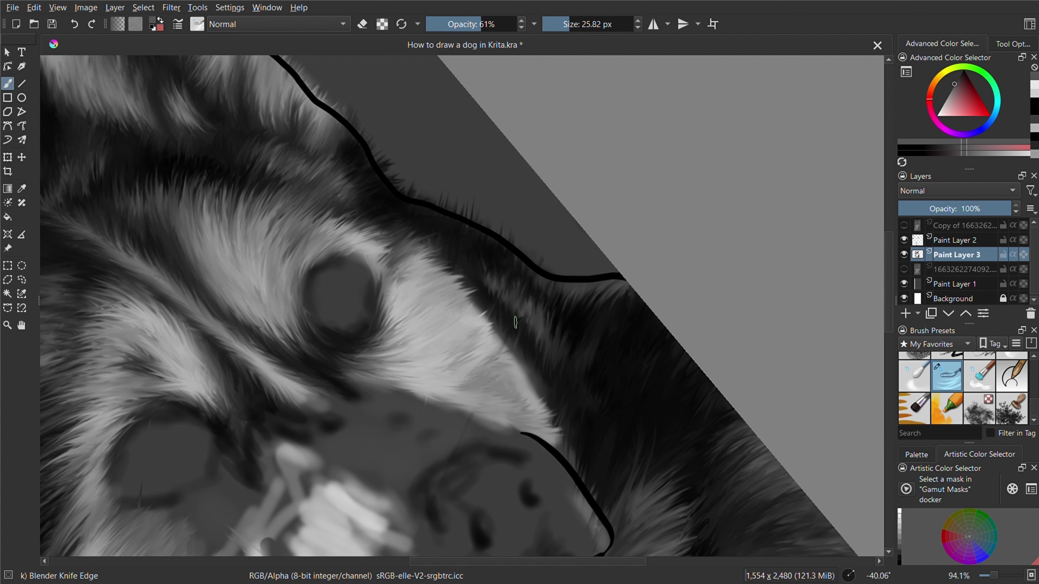
left_click_drag(471, 420, 493, 295)
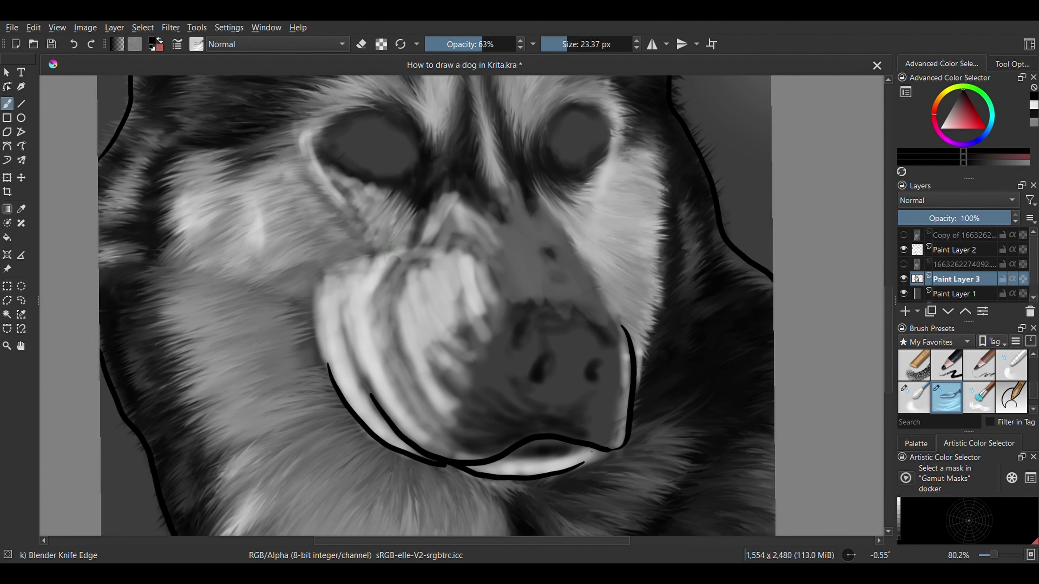
key("o")
left_click_drag(401, 189, 322, 176)
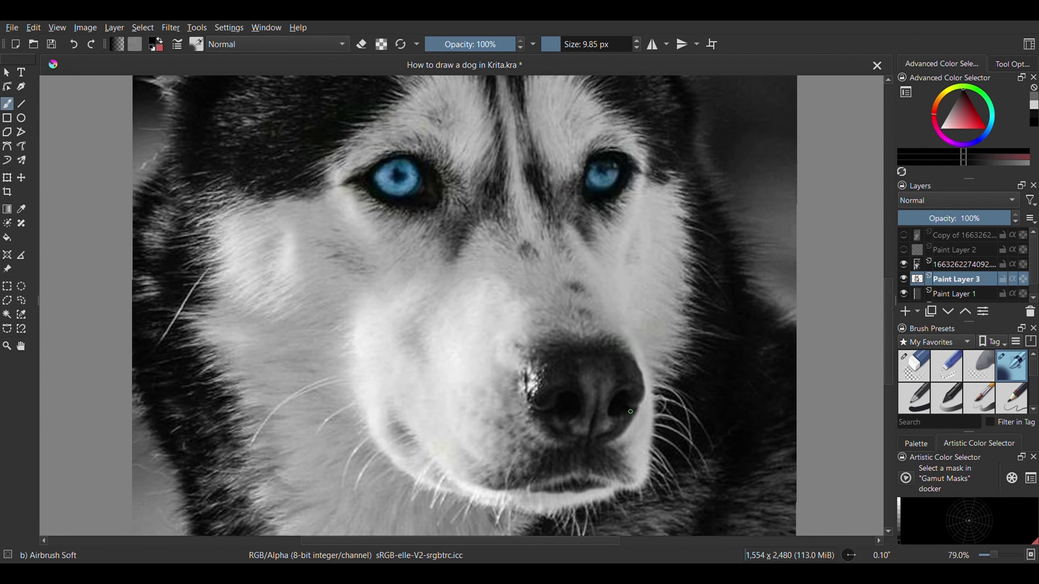
Step: Airbrush black into the nose, darkening the nostrils, right side and area beside the bridge
left_click_drag(624, 391, 560, 397)
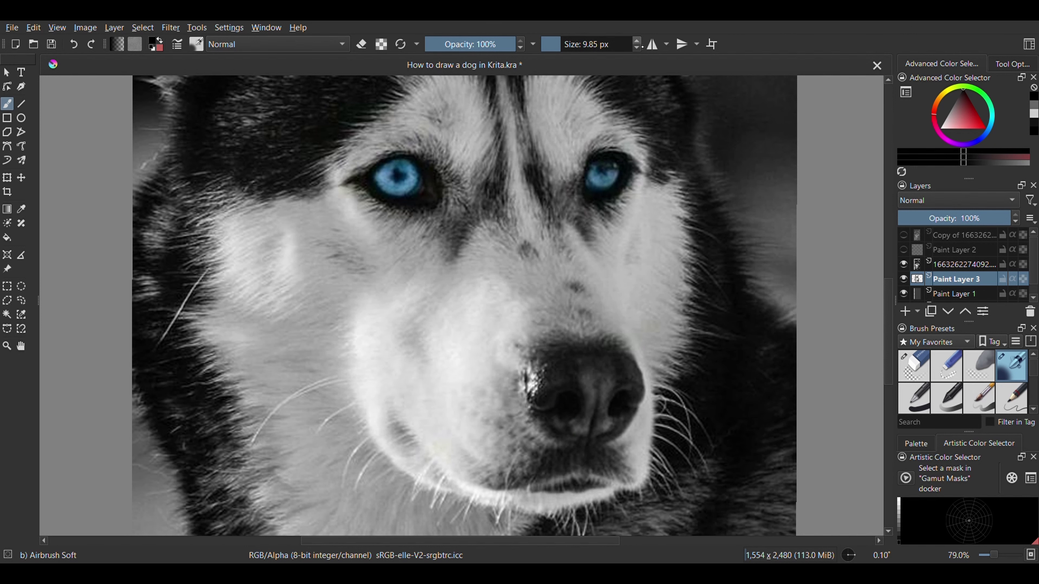
key("bracketright")
left_click_drag(537, 395, 622, 402)
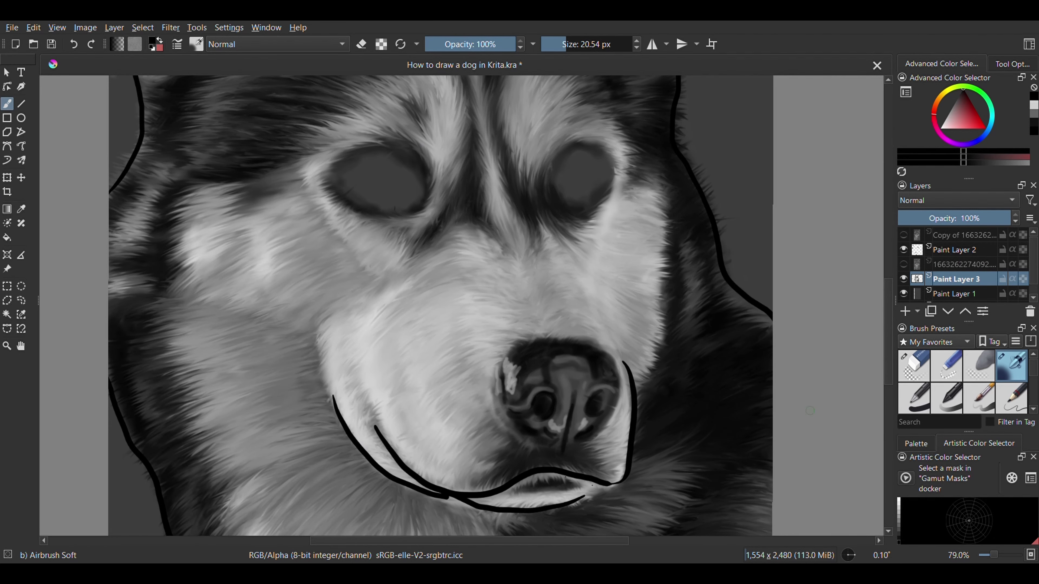
mouse_move(589, 368)
left_mouse_down()
mouse_move(581, 395)
mouse_move(556, 387)
mouse_move(595, 421)
mouse_move(564, 413)
mouse_move(561, 384)
mouse_move(577, 368)
mouse_move(568, 404)
left_mouse_up()
left_click_drag(550, 441, 534, 424)
left_click_drag(585, 393, 577, 422)
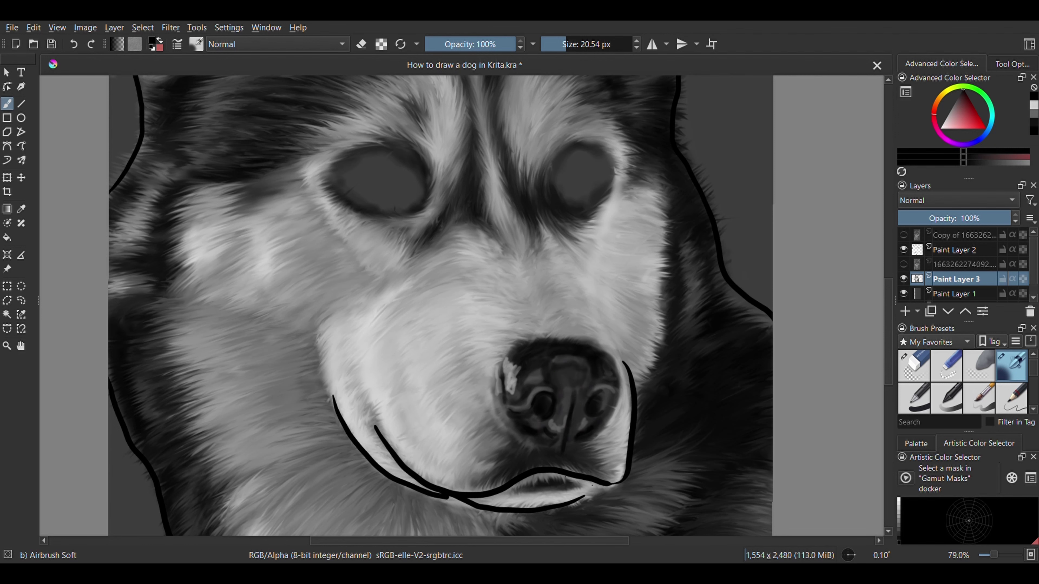
Step: Soften the nose's left-edge highlight and blur the dark line between the nostrils
key("slash")
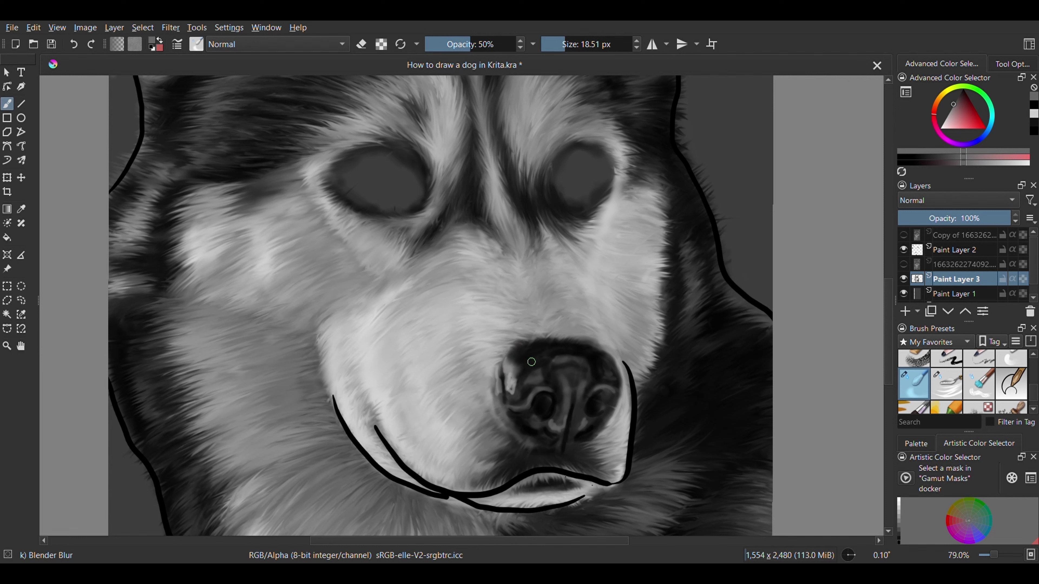
left_click_drag(532, 362, 496, 396)
left_click_drag(568, 404, 563, 440)
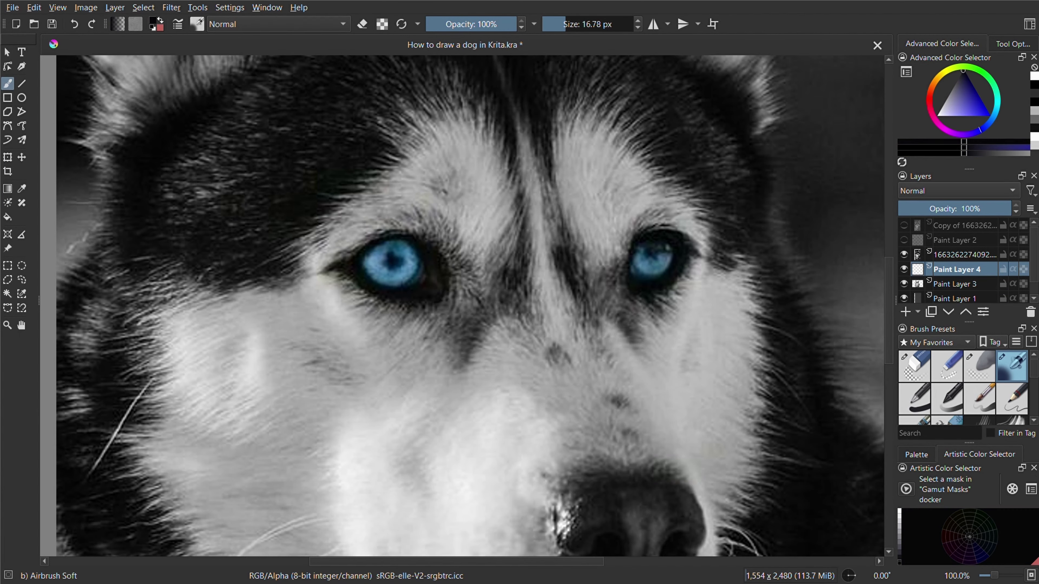
Step: With a small brush, paint the dark inner rim of the left eye in dark blue
left_click_drag(423, 250, 428, 248)
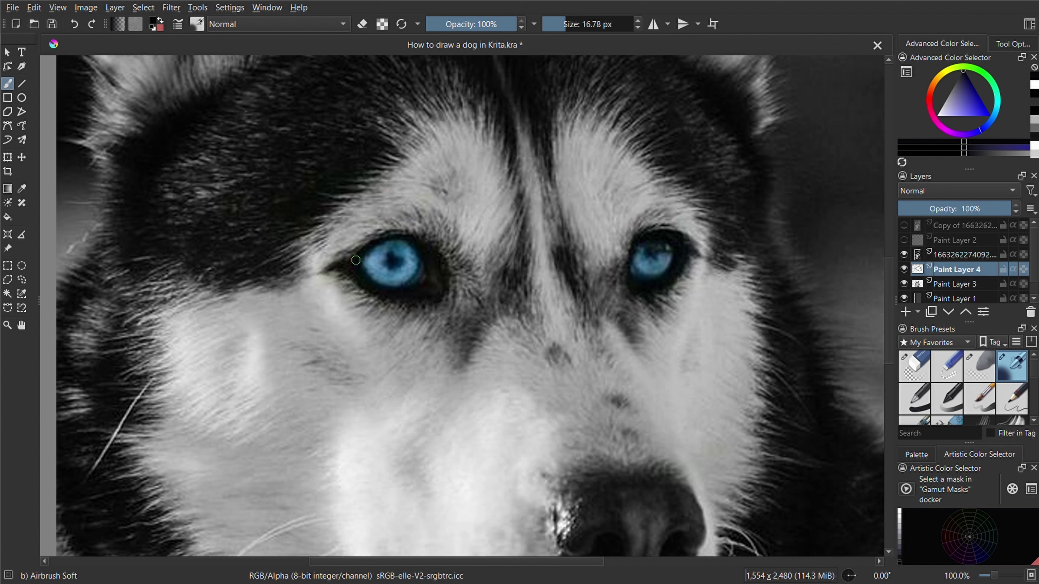
left_click_drag(569, 29, 567, 39)
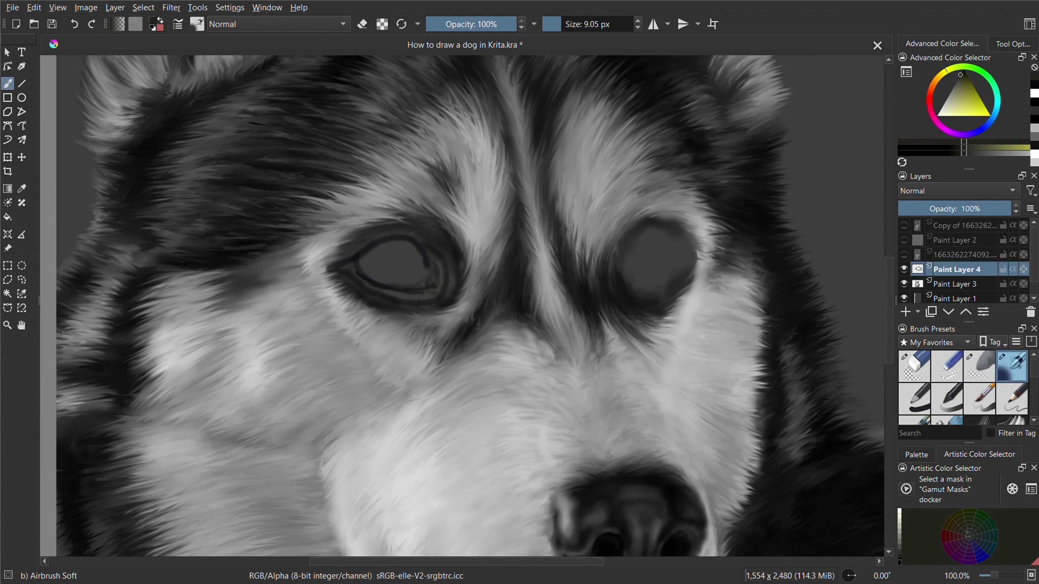
mouse_move(421, 291)
left_mouse_down()
mouse_move(430, 289)
mouse_move(339, 268)
mouse_move(442, 271)
left_mouse_up()
left_click(430, 289, "ctrl")
key("bracketright")
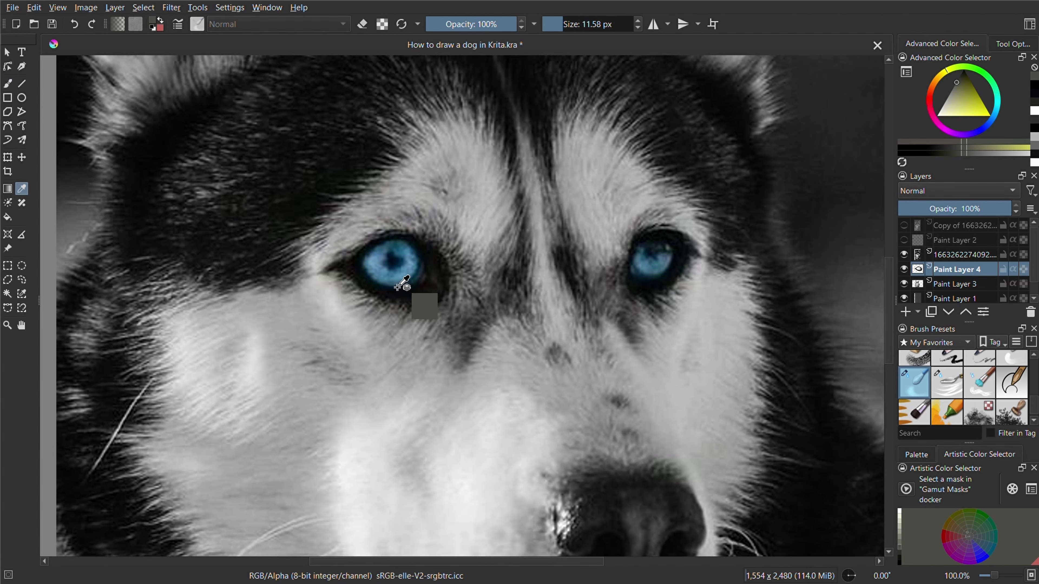
Step: Sample lighter blues from the reference eye and paint the irises with an 8 px airbrush
left_click(401, 278, "ctrl")
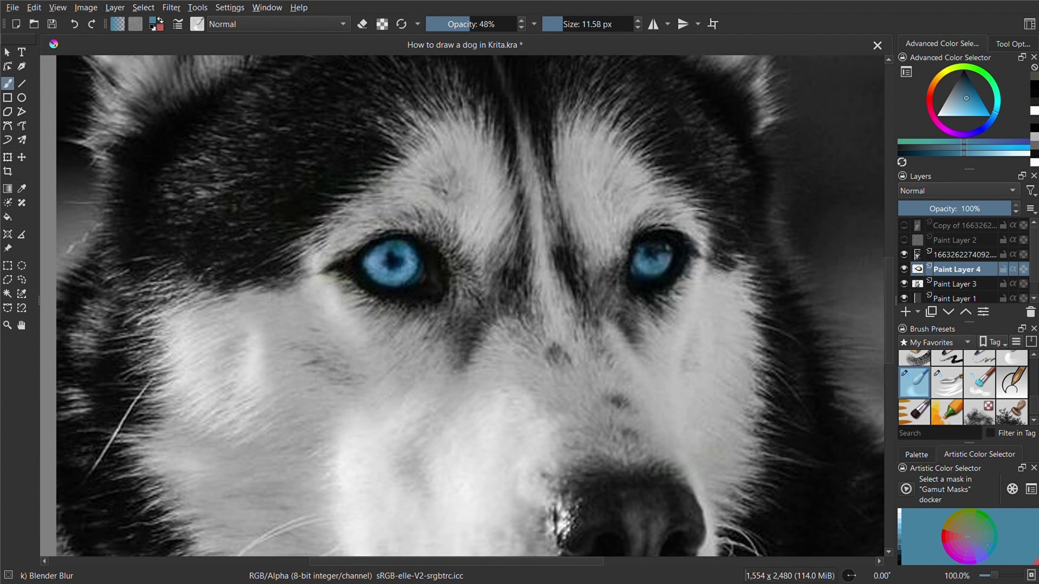
key("slash")
left_click(407, 251, "ctrl")
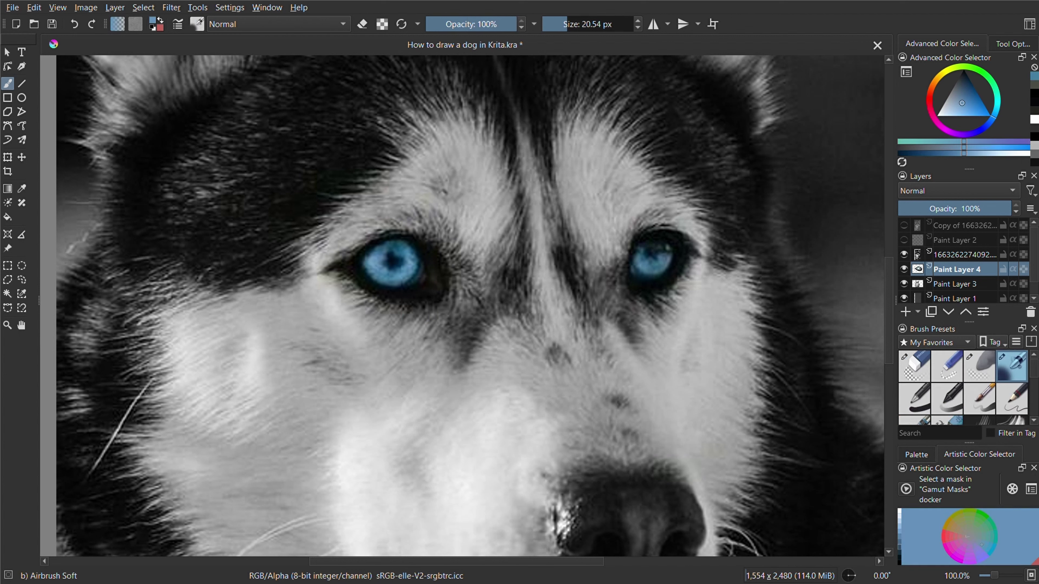
left_click(405, 257, "ctrl")
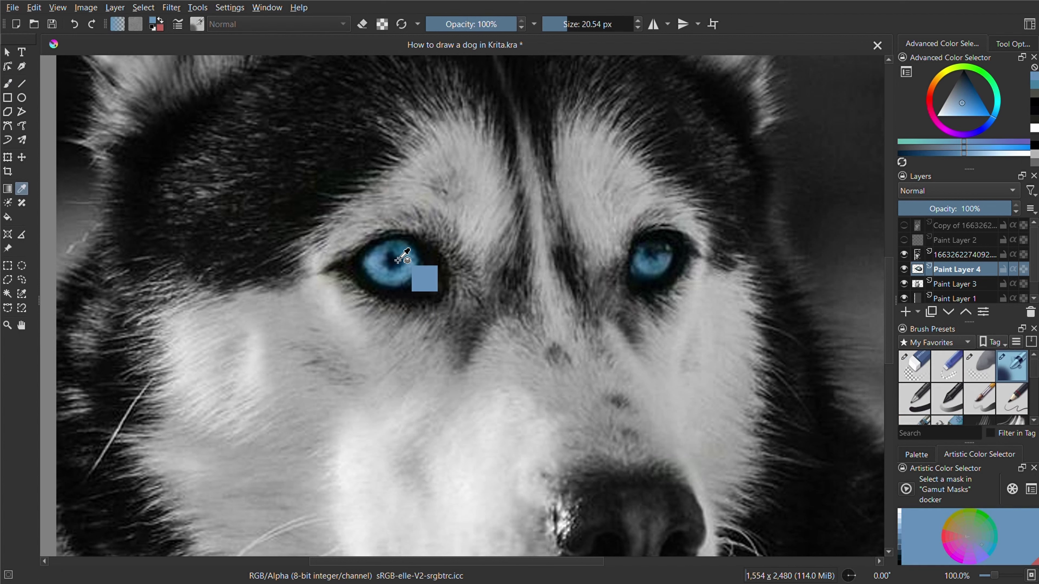
left_click(425, 276, "ctrl")
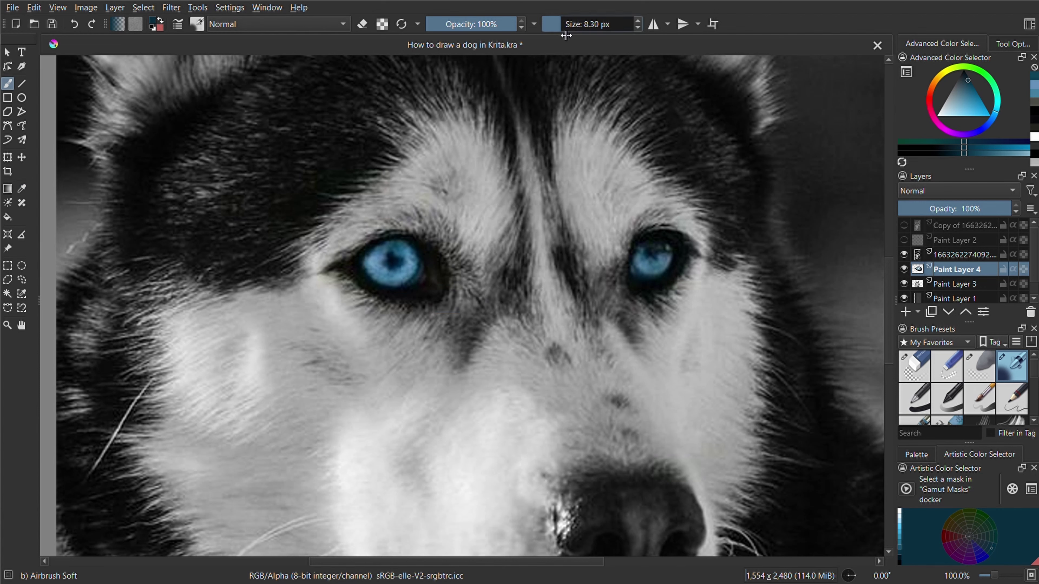
left_click_drag(425, 276, 415, 276)
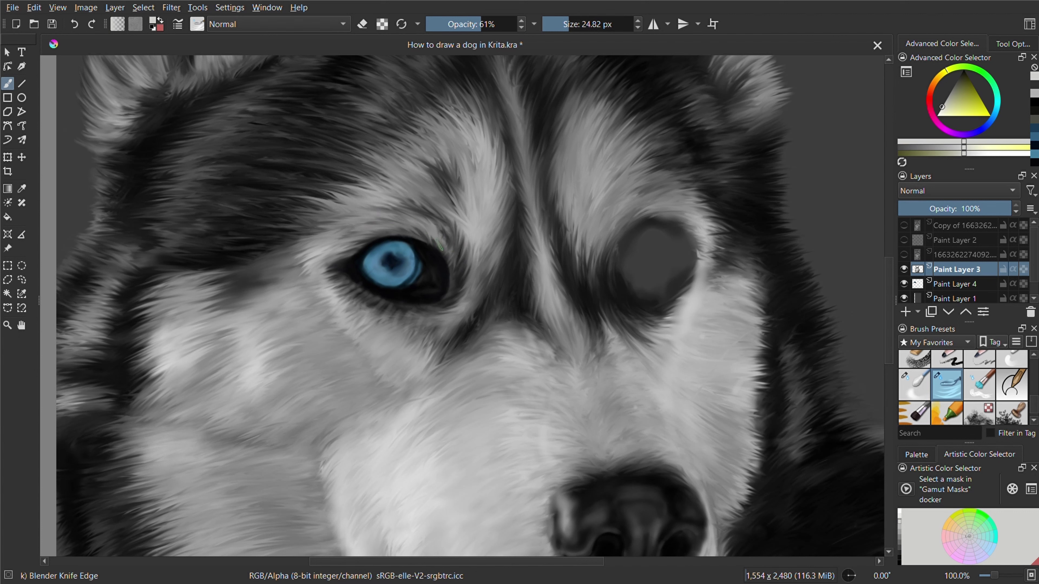
Step: Paint fine dark fur strands at the eye's inner corner
left_click_drag(460, 237, 458, 268)
key("slash")
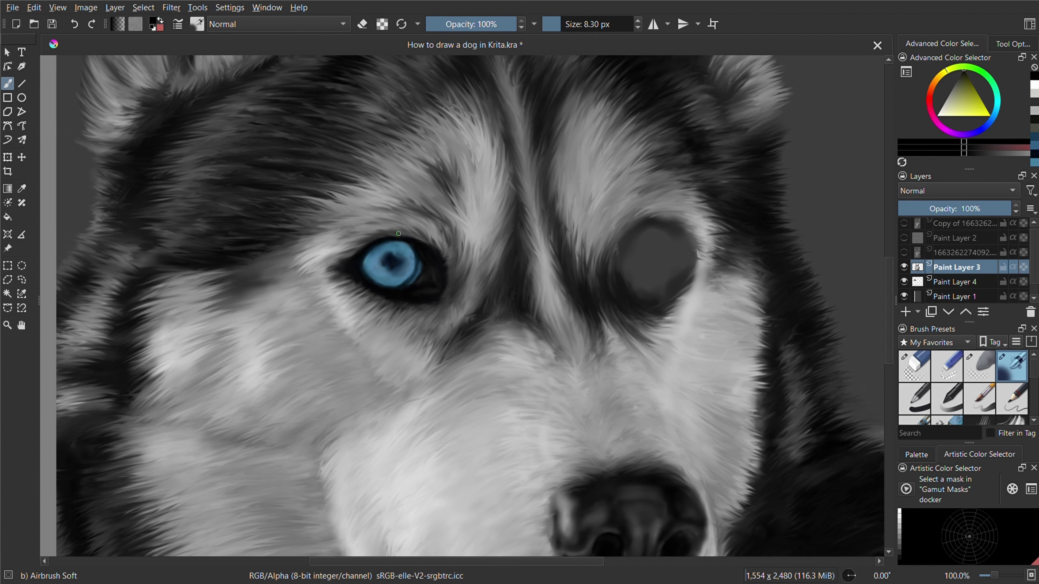
key("slash")
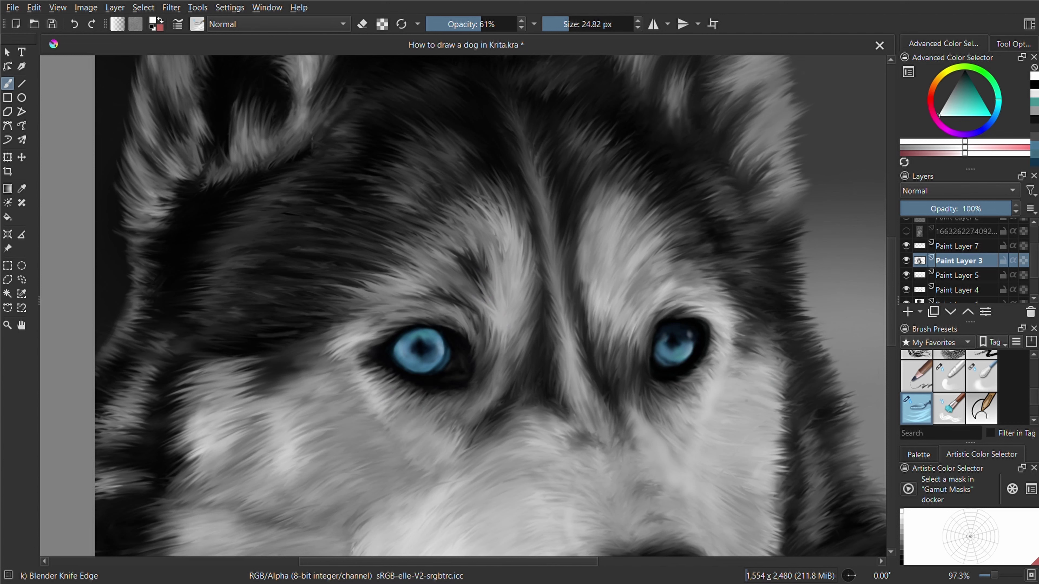
key("minus")
key("minus")
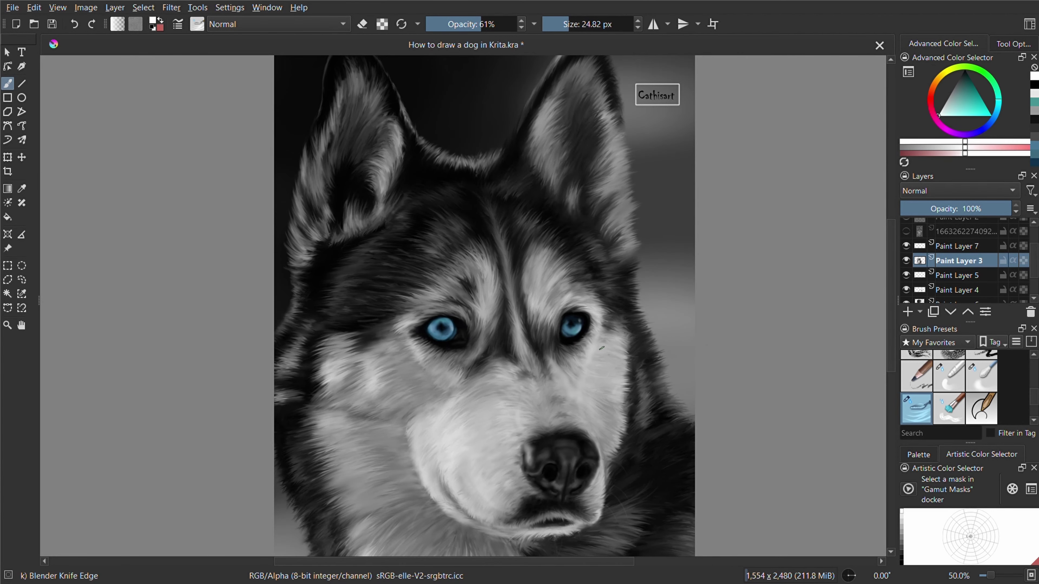
key("minus")
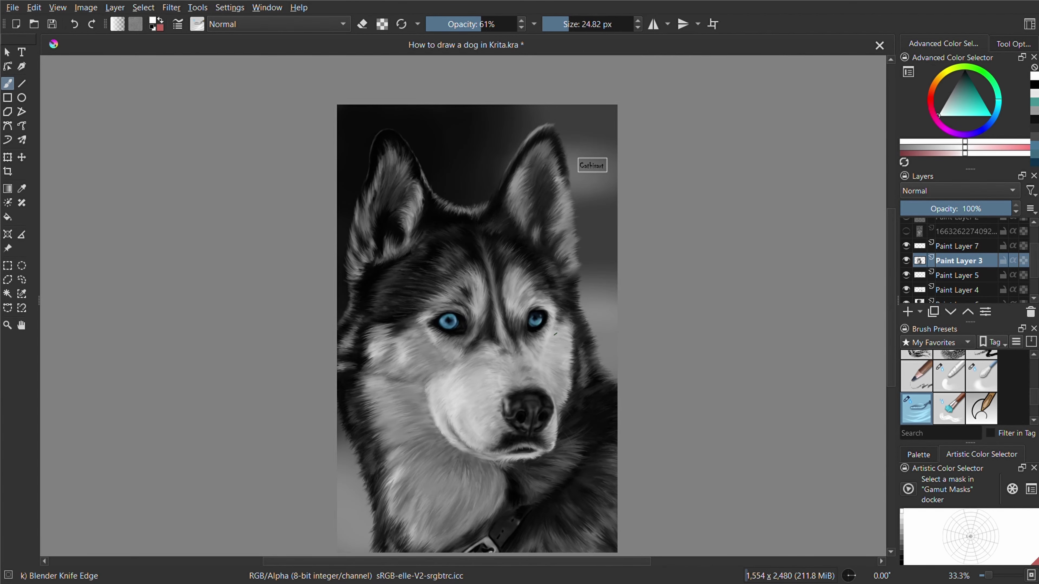
scroll(879, 340, "down", 2)
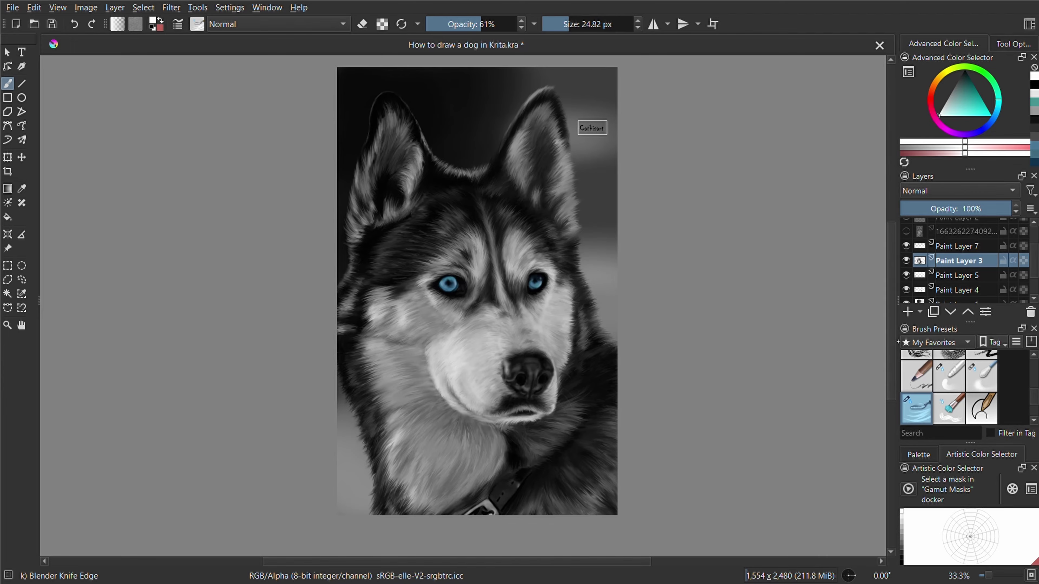